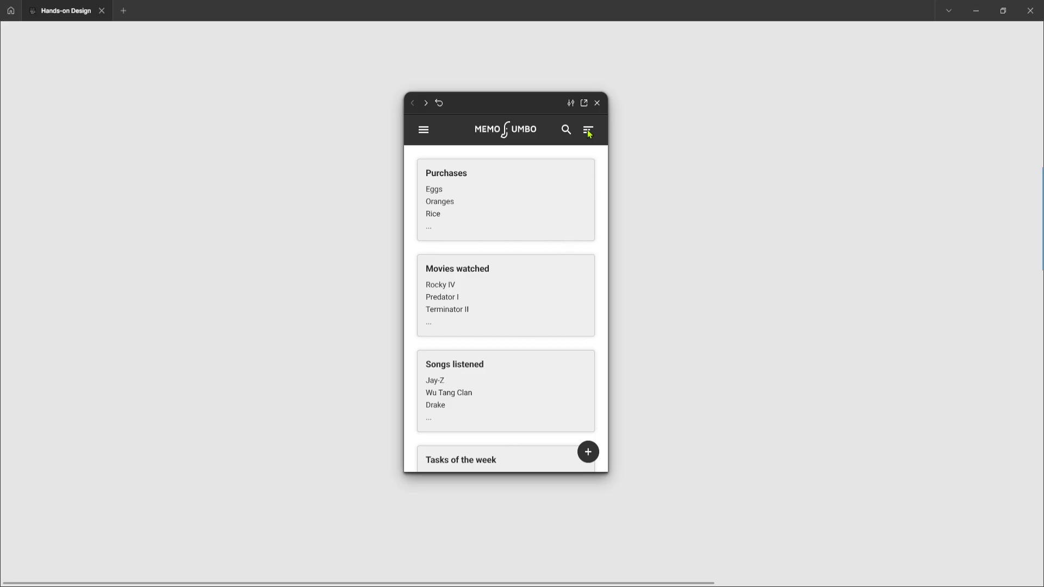
Step: Preview the notes prototype by switching from list view to card view and back to list view, and close the preview
{"action": "left_click", "coordinate": [585, 153]}
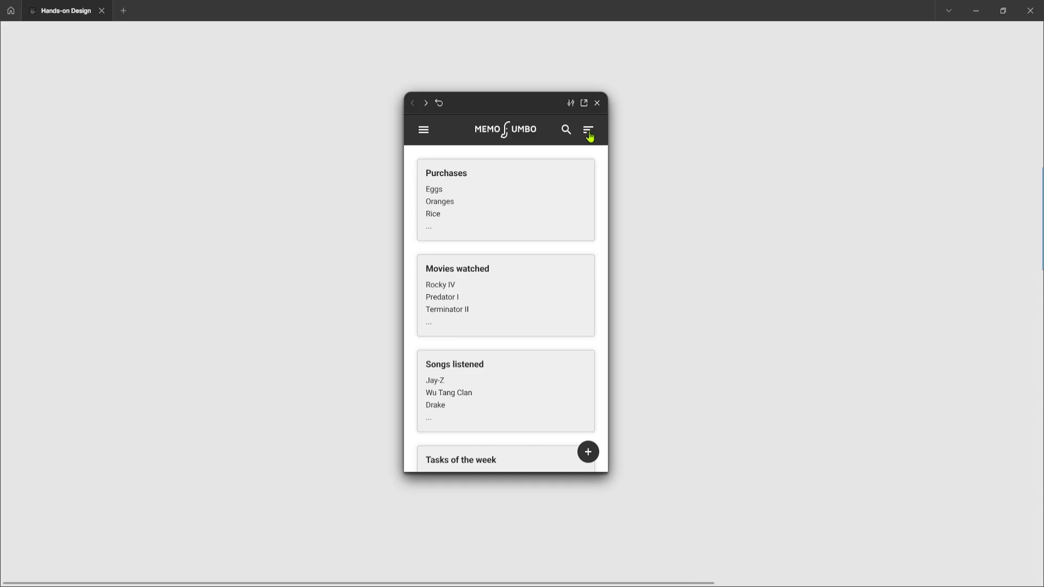
{"action": "left_click", "coordinate": [590, 136]}
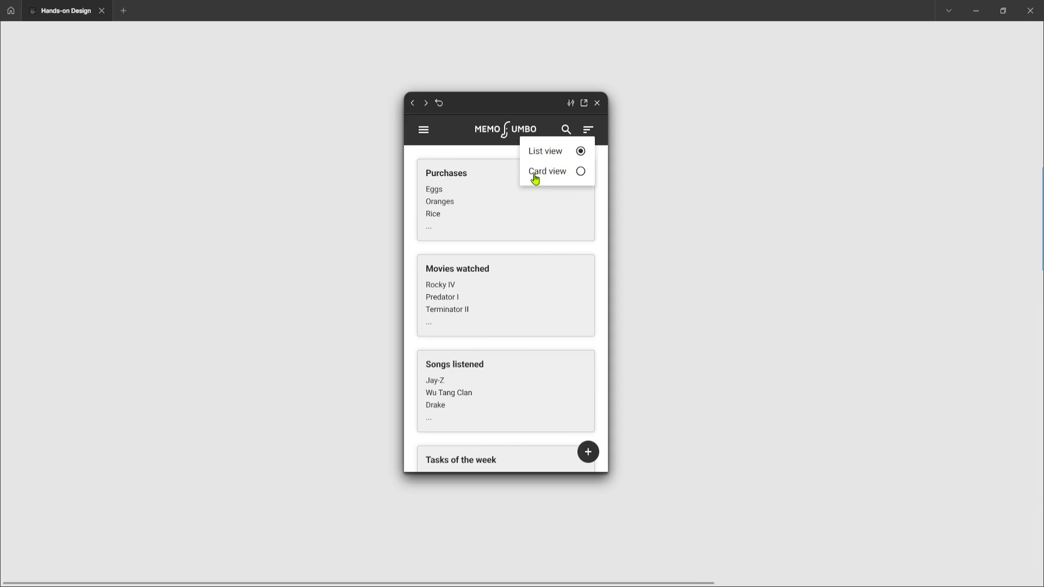
{"action": "left_click", "coordinate": [581, 173]}
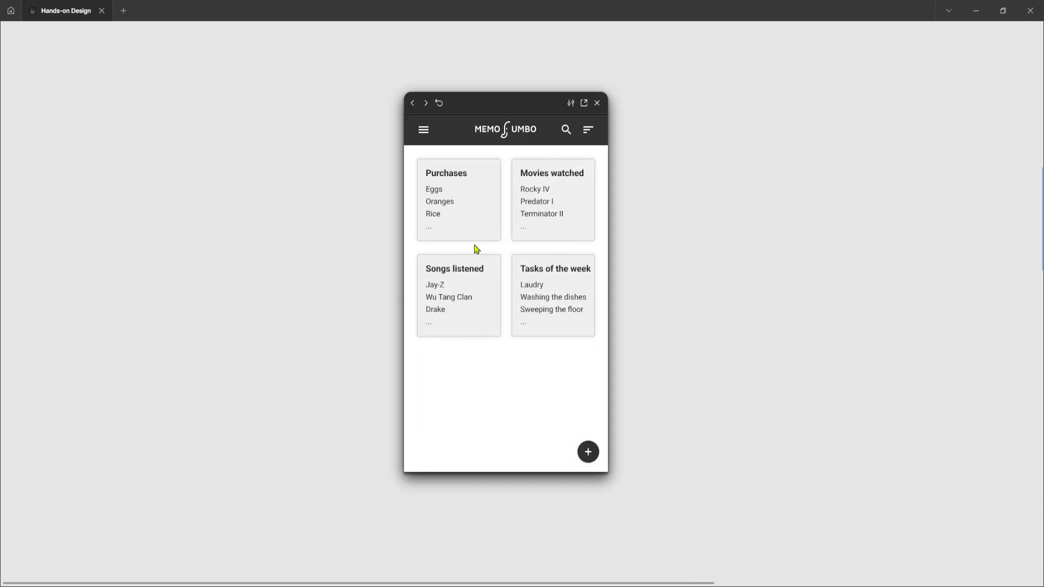
{"action": "left_click", "coordinate": [589, 131]}
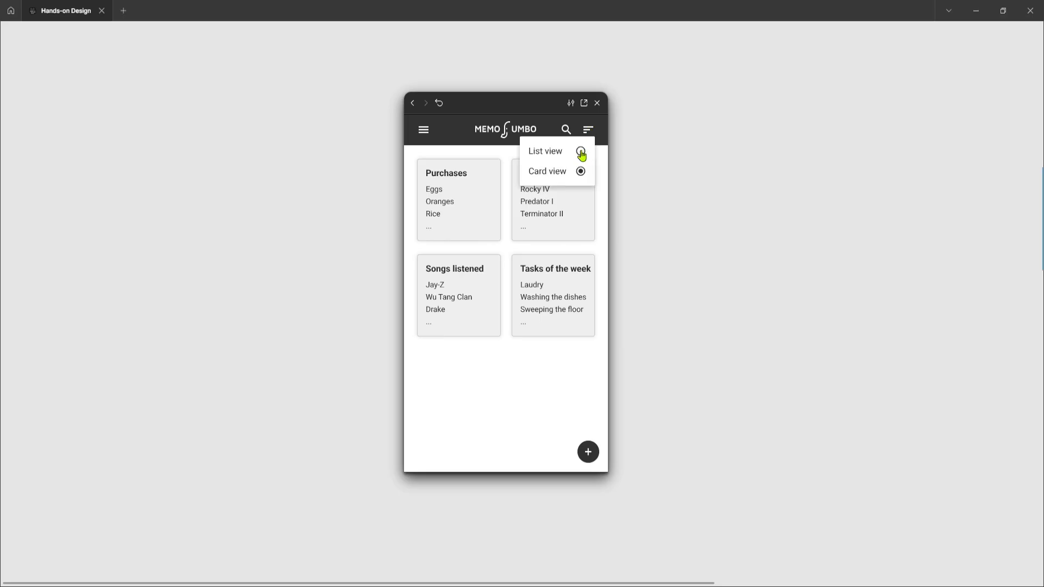
{"action": "left_click", "coordinate": [581, 153]}
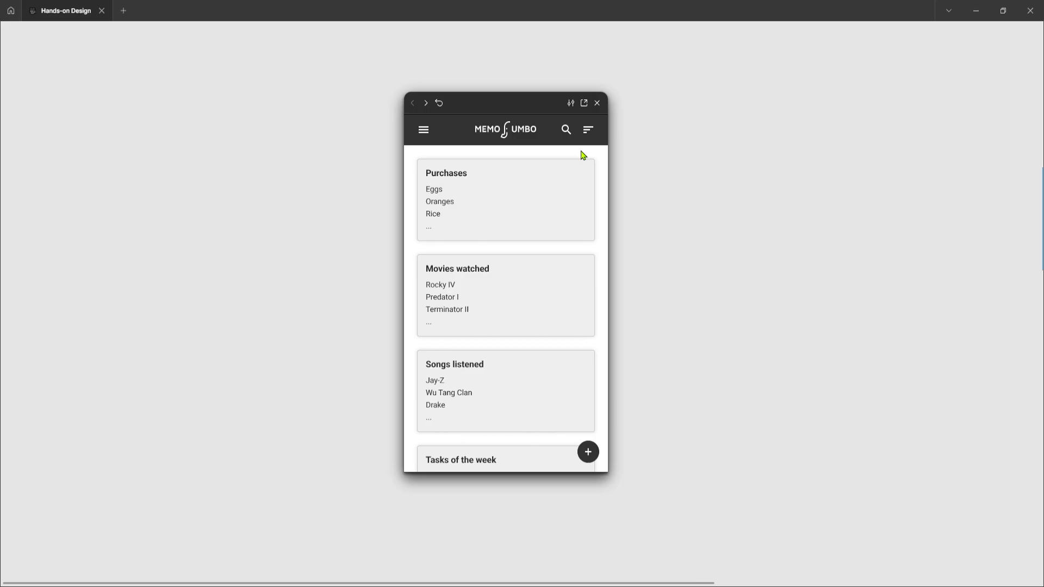
{"action": "left_click", "coordinate": [598, 104]}
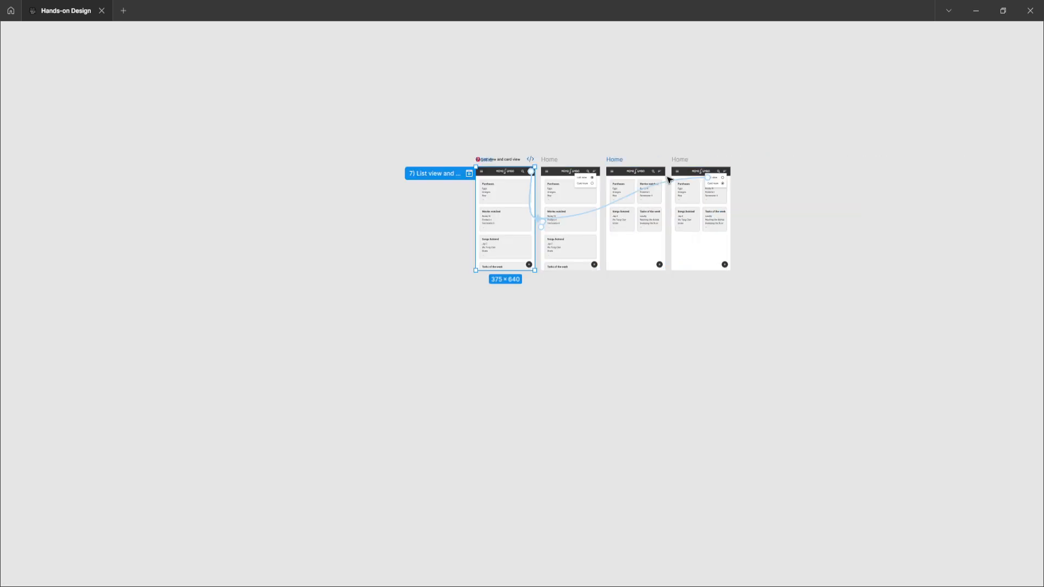
Step: Examine the four Home frames of the list view and card view flow and all the prototype connections between them
{"action": "scroll", "coordinate": [658, 190], "scroll_direction": "up", "scroll_amount": 5}
{"action": "scroll", "coordinate": [656, 199], "scroll_direction": "left", "scroll_amount": 2}
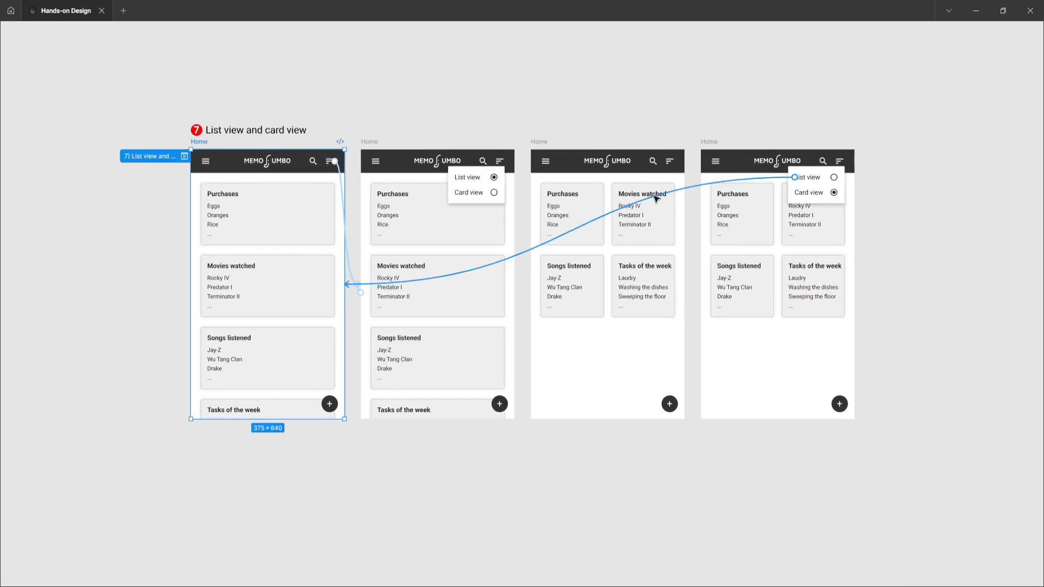
{"action": "scroll", "coordinate": [613, 210], "scroll_direction": "up", "scroll_amount": 2}
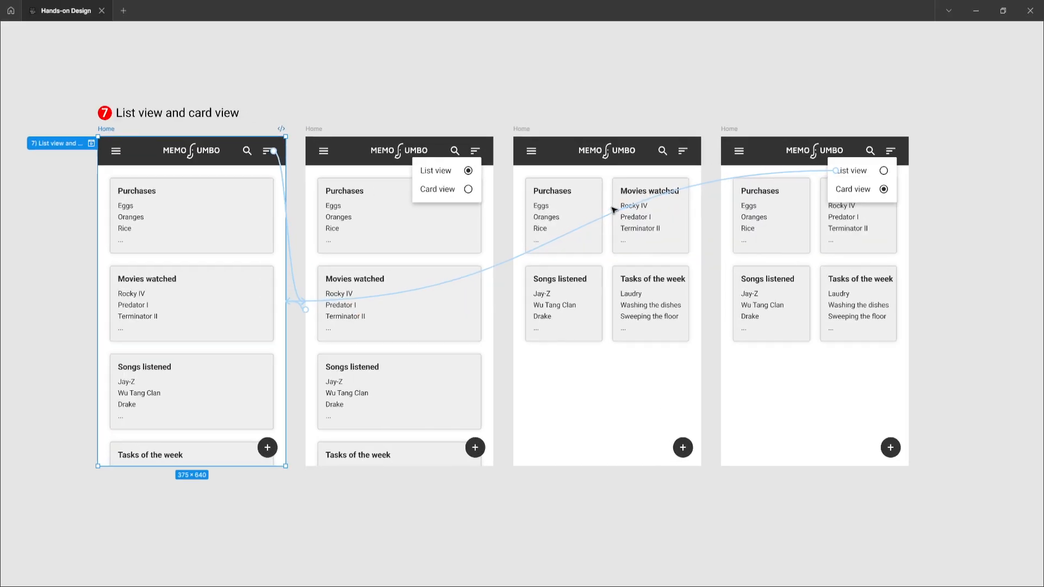
{"action": "scroll", "coordinate": [613, 211], "scroll_direction": "left", "scroll_amount": 2}
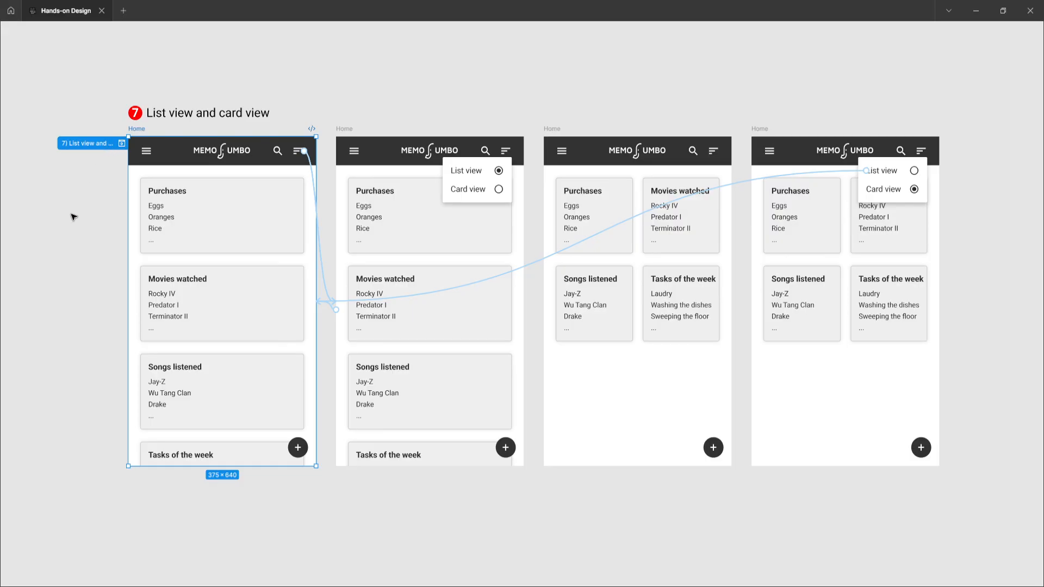
{"action": "scroll", "coordinate": [143, 235], "scroll_direction": "up", "scroll_amount": 2}
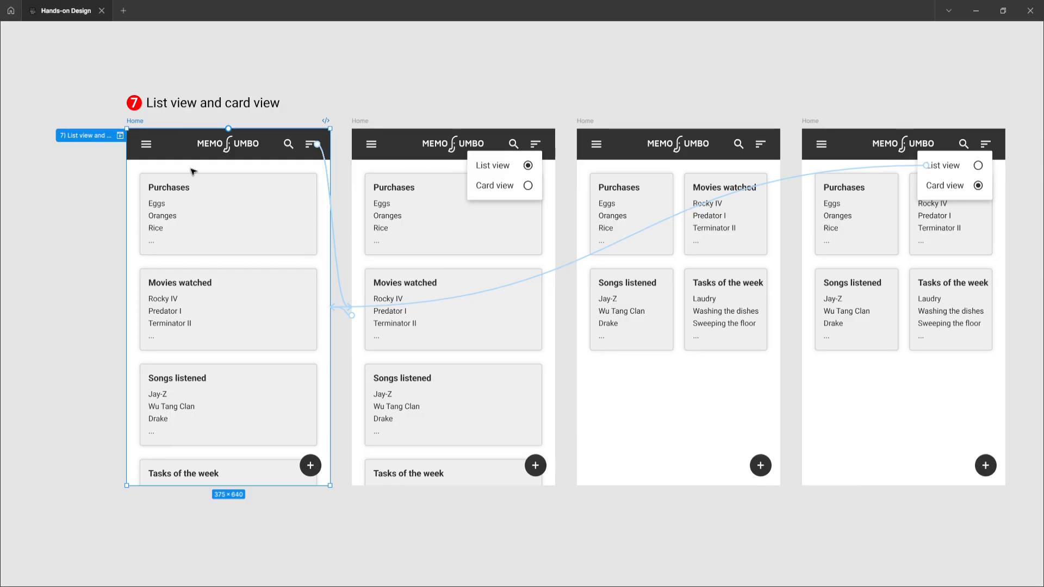
{"action": "left_click", "coordinate": [83, 260]}
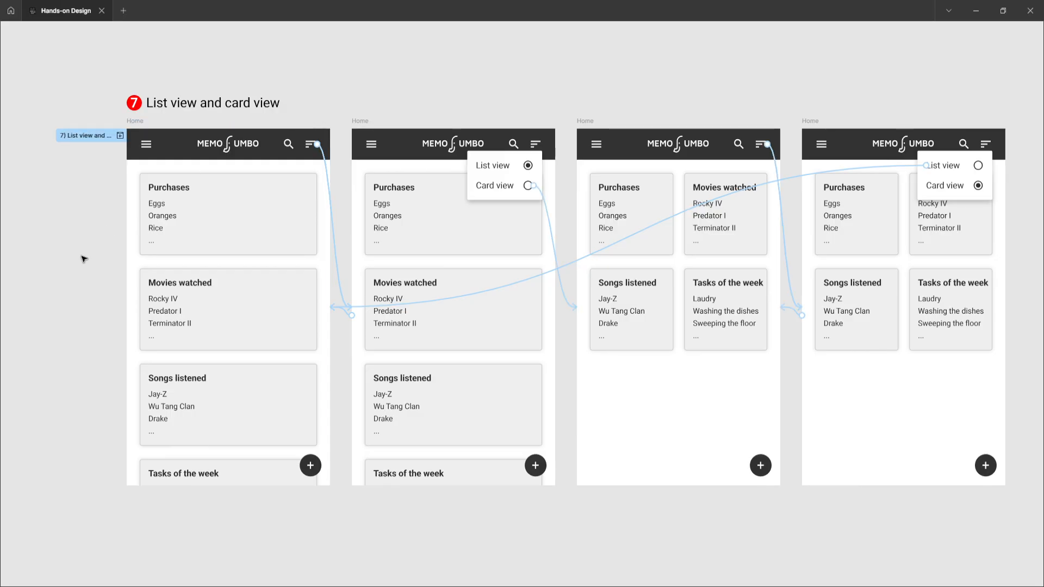
Step: Turn Clip content off for the first Home frame to inspect what lies below its lower edge, and turn clipping back on
{"action": "key", "text": "ctrl+backslash"}
{"action": "scroll", "coordinate": [377, 207], "scroll_direction": "left", "scroll_amount": 5}
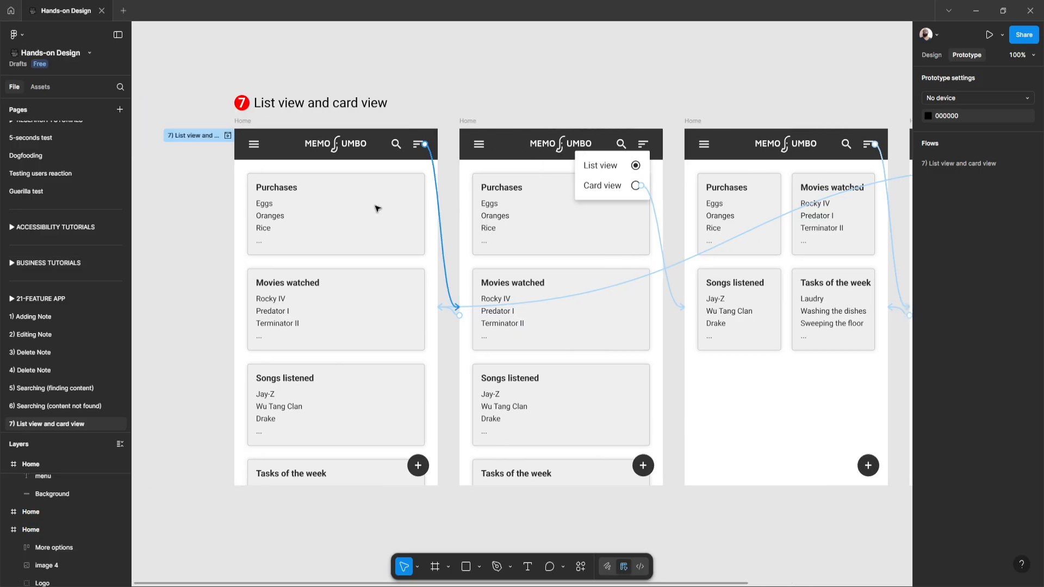
{"action": "scroll", "coordinate": [308, 236], "scroll_direction": "up", "scroll_amount": 2}
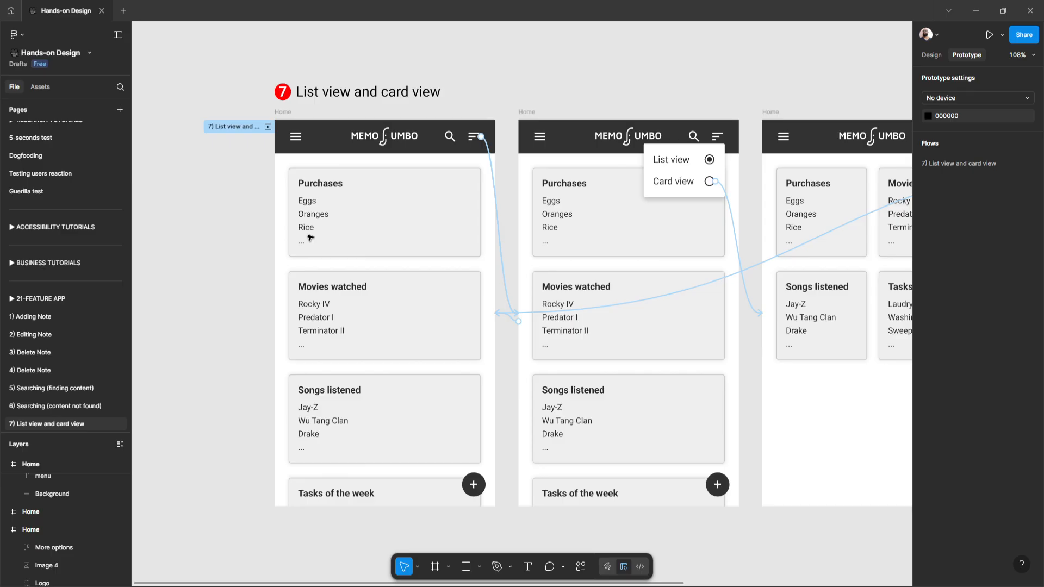
{"action": "scroll", "coordinate": [310, 237], "scroll_direction": "down", "scroll_amount": 1}
{"action": "left_click", "coordinate": [286, 95]}
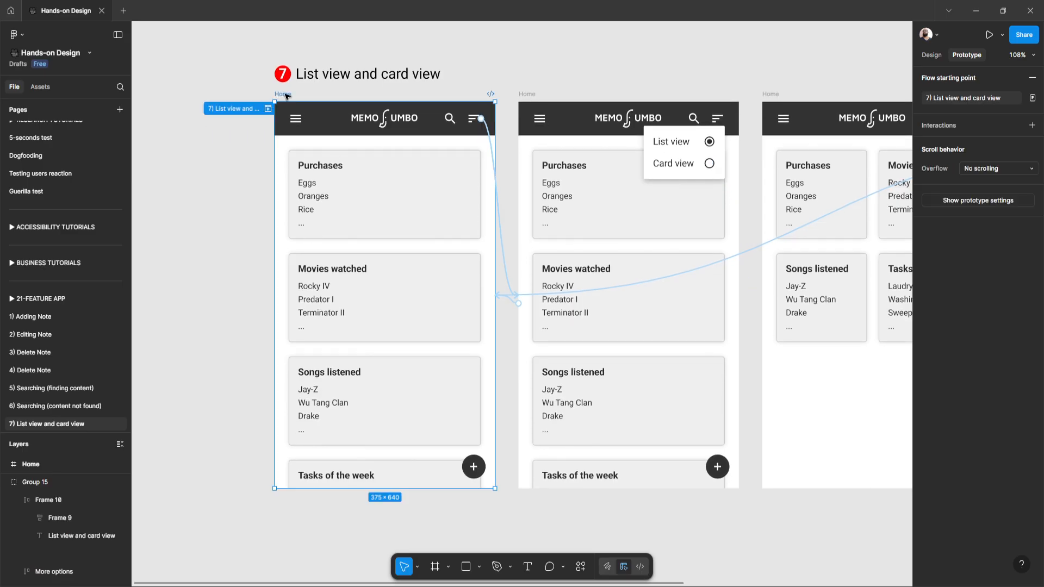
{"action": "left_click", "coordinate": [932, 54]}
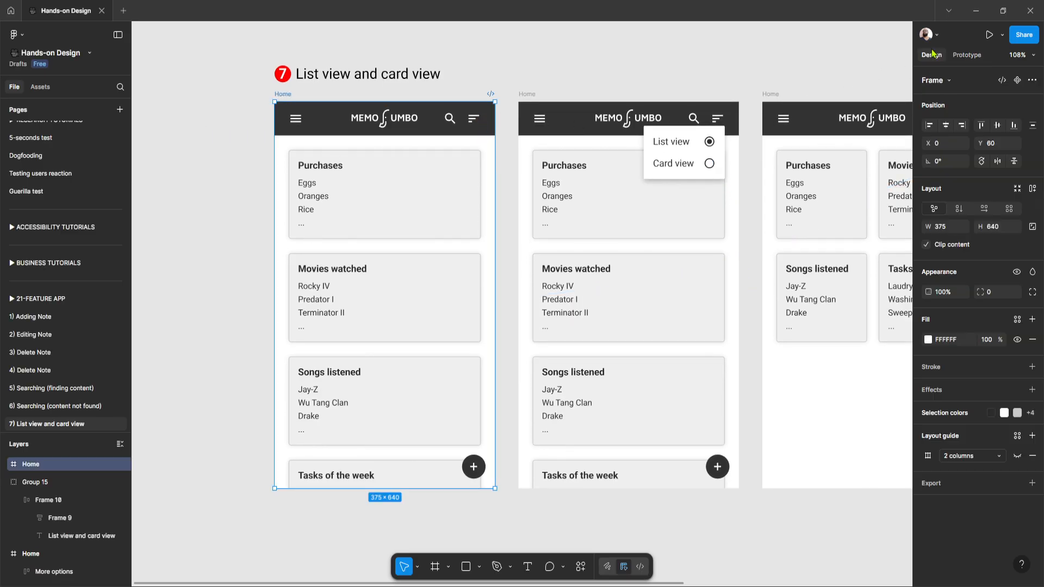
{"action": "left_click", "coordinate": [925, 246]}
{"action": "scroll", "coordinate": [637, 318], "scroll_direction": "down", "scroll_amount": 3}
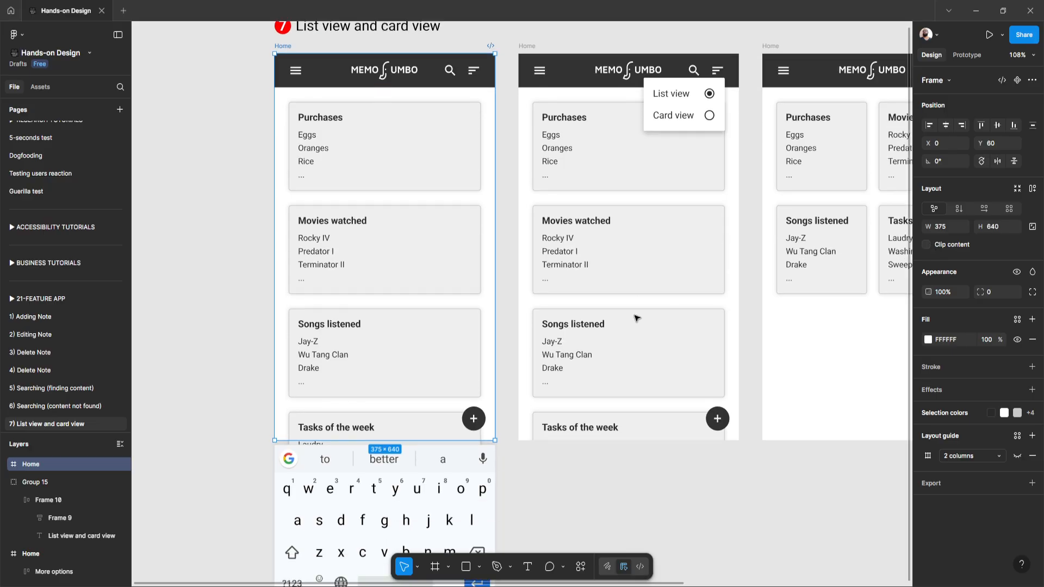
{"action": "scroll", "coordinate": [637, 318], "scroll_direction": "down", "scroll_amount": 4}
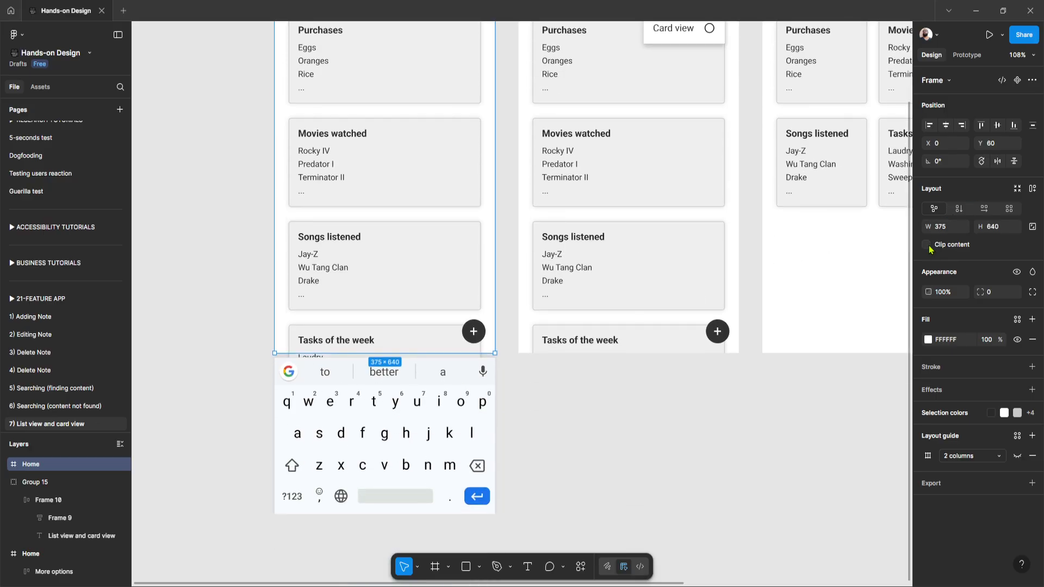
{"action": "left_click", "coordinate": [926, 246]}
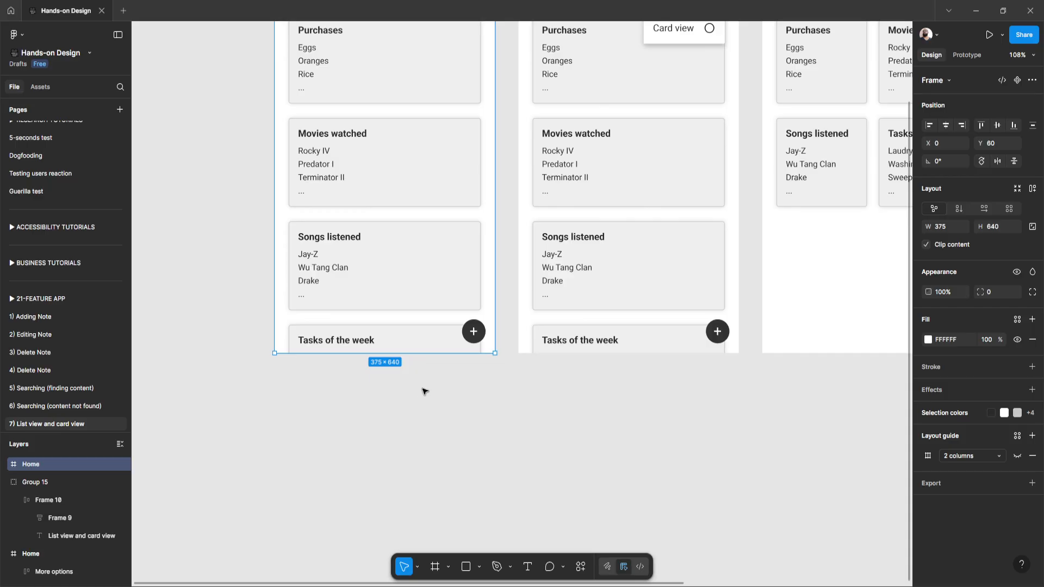
{"action": "scroll", "coordinate": [430, 315], "scroll_direction": "up", "scroll_amount": 3}
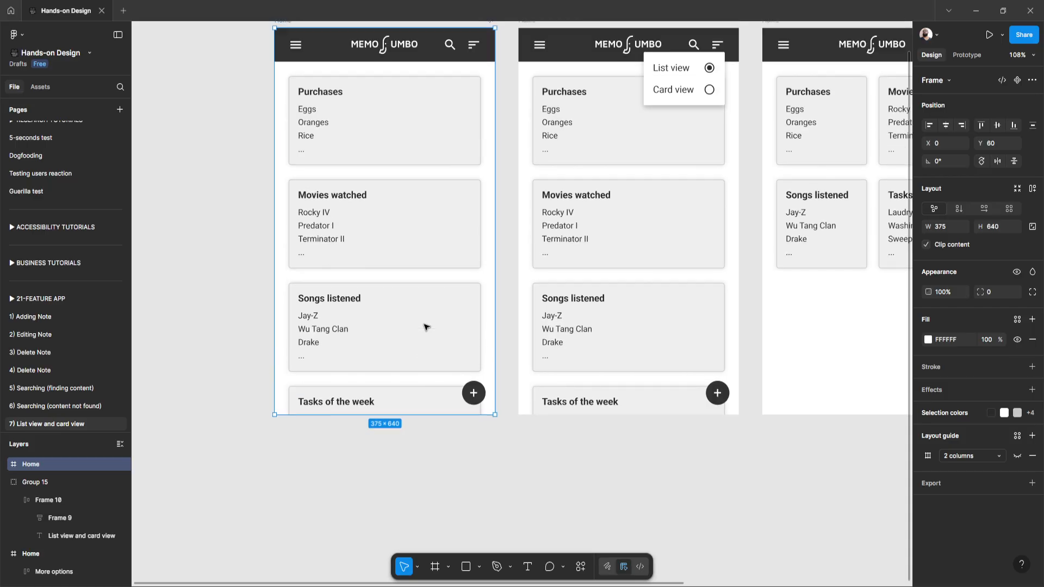
{"action": "scroll", "coordinate": [426, 326], "scroll_direction": "up", "scroll_amount": 2}
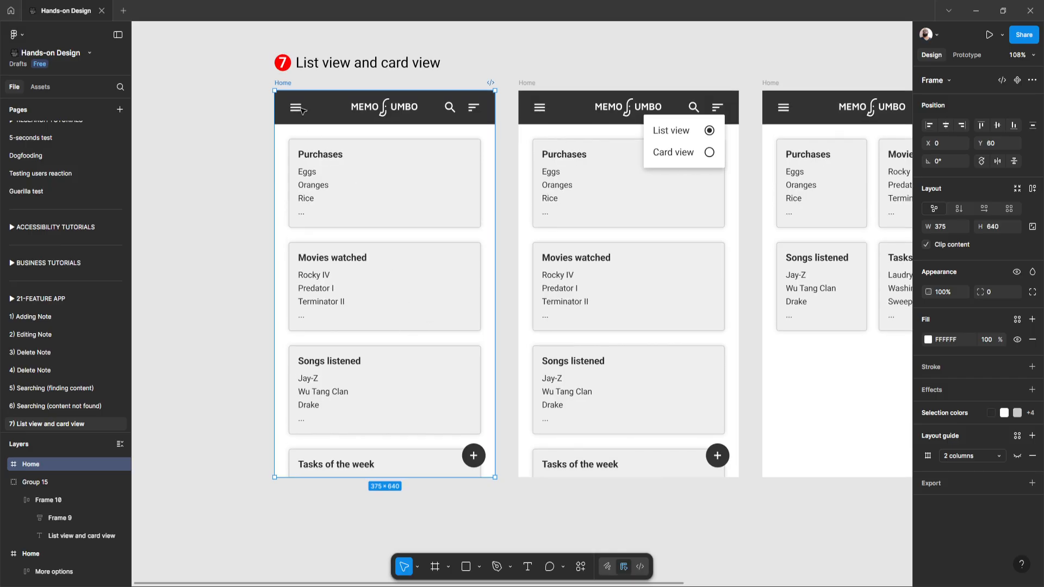
Step: Hide the interface and compare the List view and Card view option menus and note layouts across the four Home frames
{"action": "scroll", "coordinate": [585, 101], "scroll_direction": "right", "scroll_amount": 4}
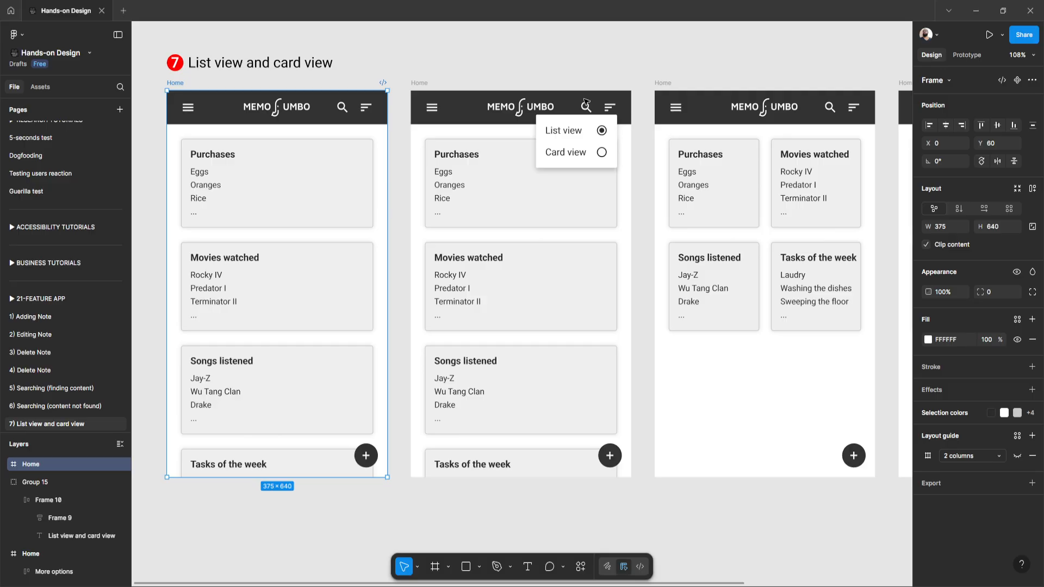
{"action": "key", "text": "ctrl+backslash"}
{"action": "scroll", "coordinate": [598, 104], "scroll_direction": "right", "scroll_amount": 2}
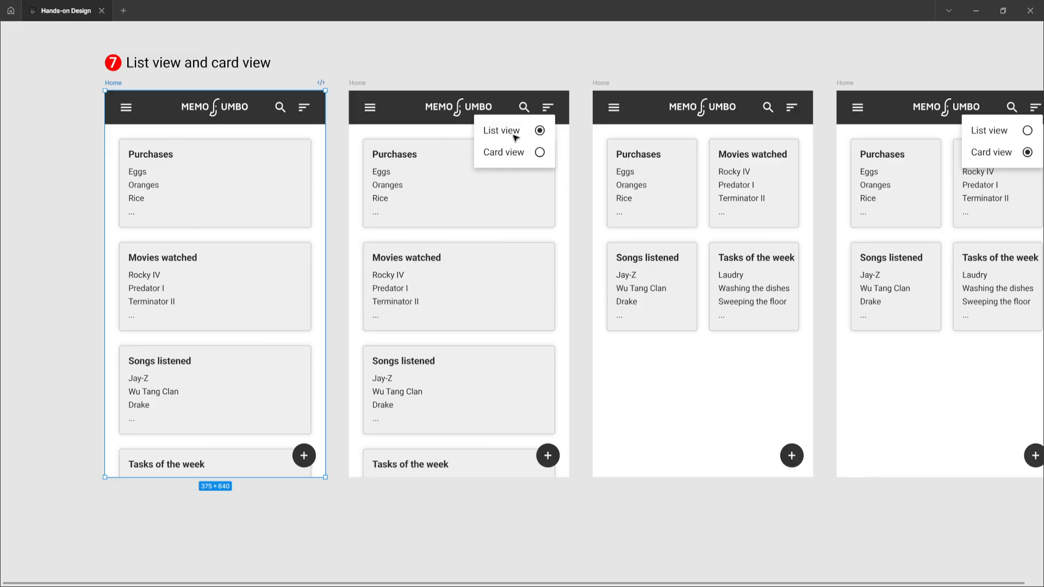
{"action": "scroll", "coordinate": [475, 142], "scroll_direction": "up", "scroll_amount": 3}
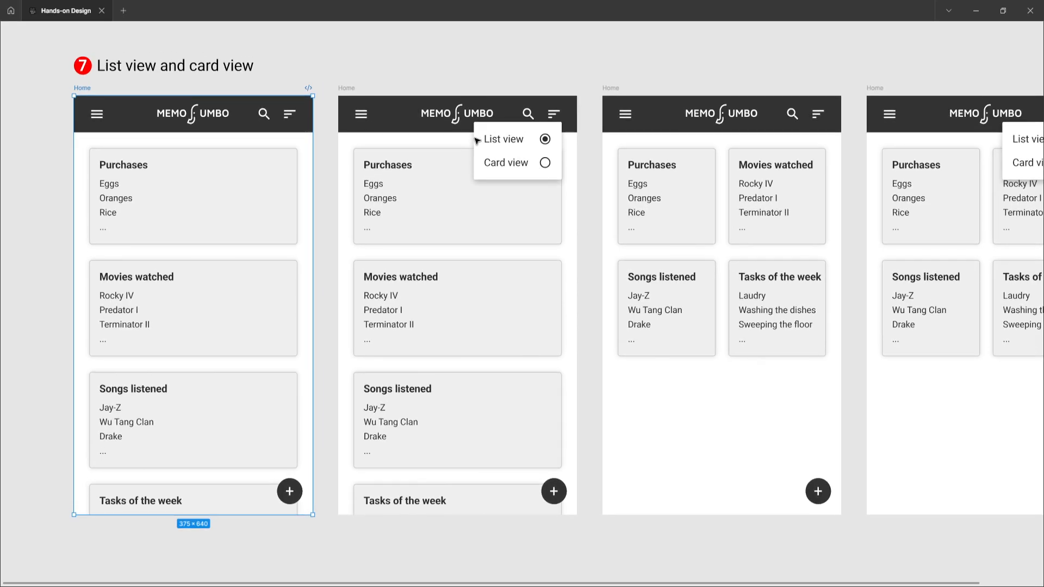
{"action": "scroll", "coordinate": [474, 139], "scroll_direction": "left", "scroll_amount": 1}
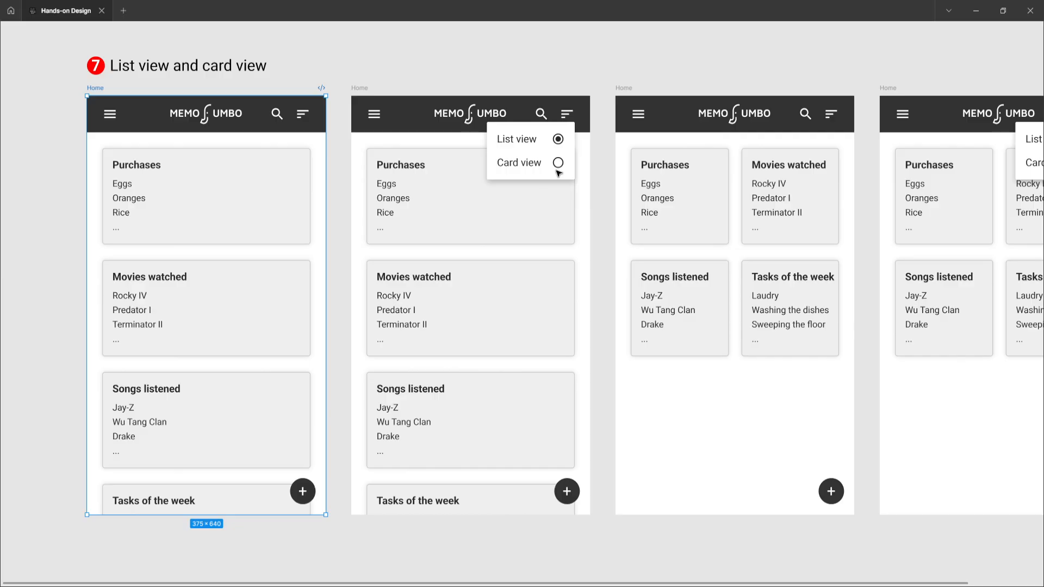
{"action": "scroll", "coordinate": [527, 223], "scroll_direction": "right", "scroll_amount": 5}
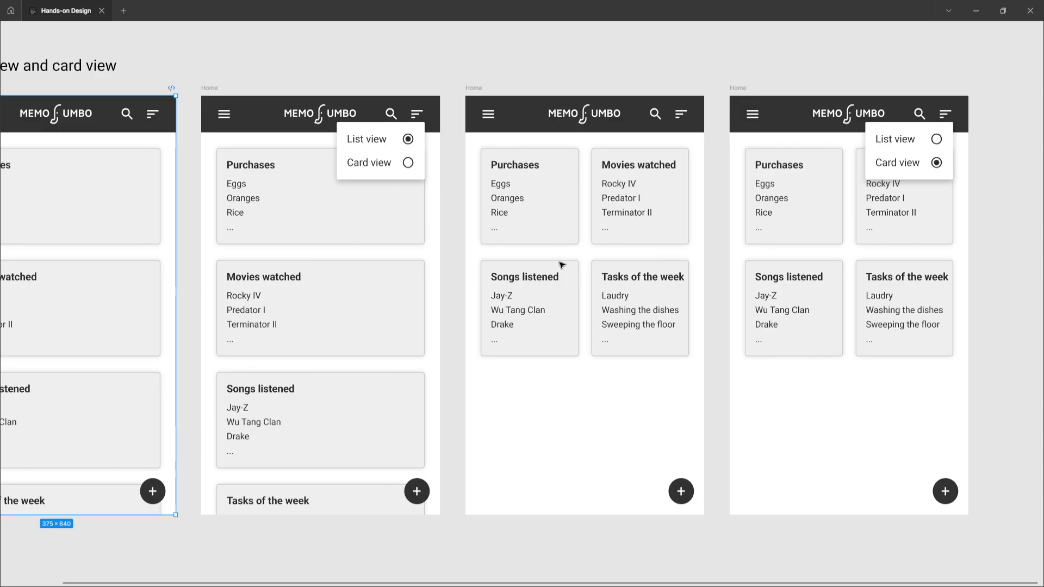
{"action": "scroll", "coordinate": [561, 265], "scroll_direction": "right", "scroll_amount": 3}
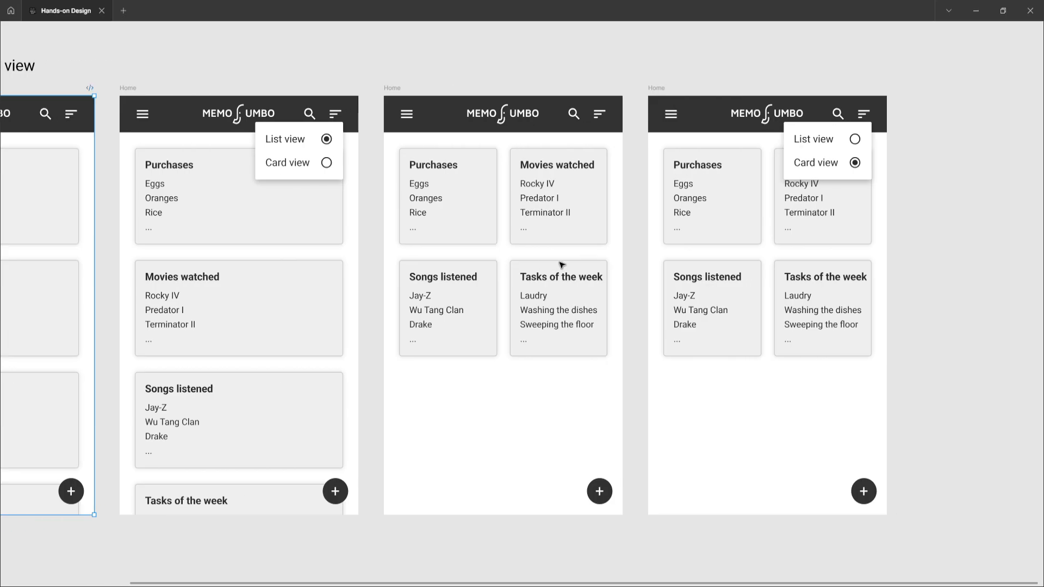
{"action": "scroll", "coordinate": [562, 265], "scroll_direction": "right", "scroll_amount": 1}
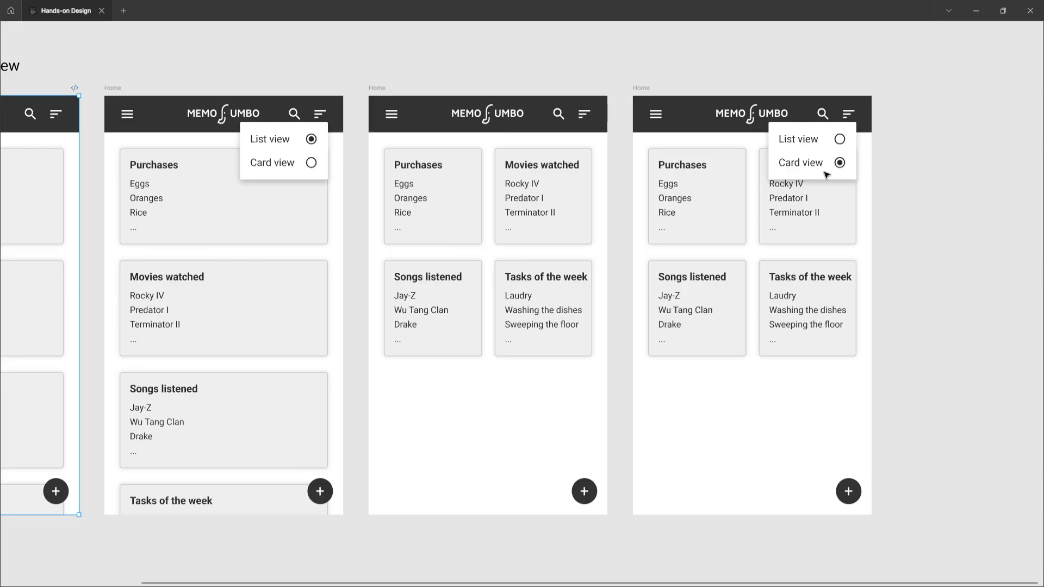
Step: Display the prototype connections on the first Home frame with the interface hidden around the canvas
{"action": "key", "text": "ctrl+backslash"}
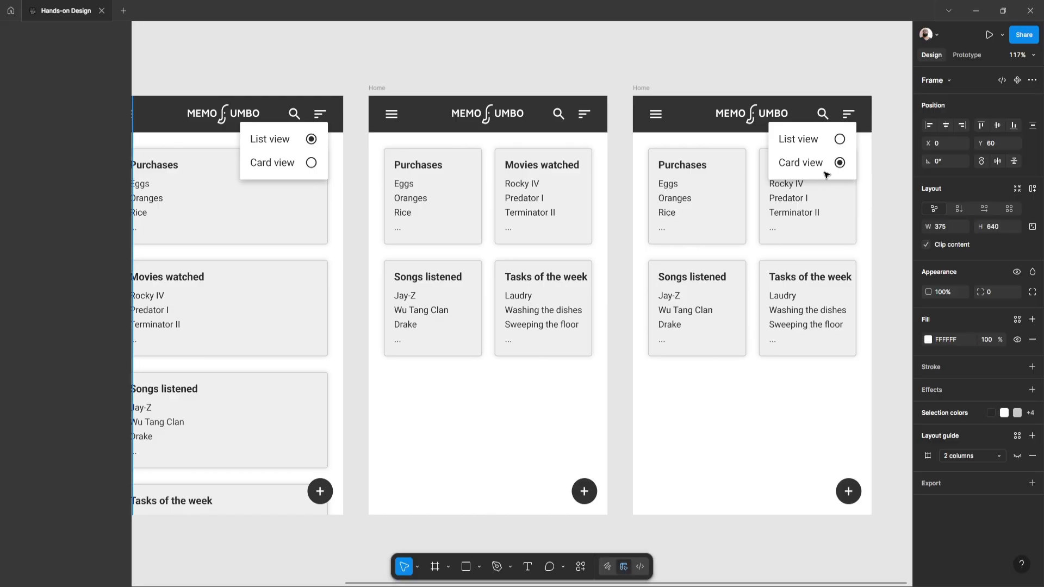
{"action": "left_click", "coordinate": [967, 55]}
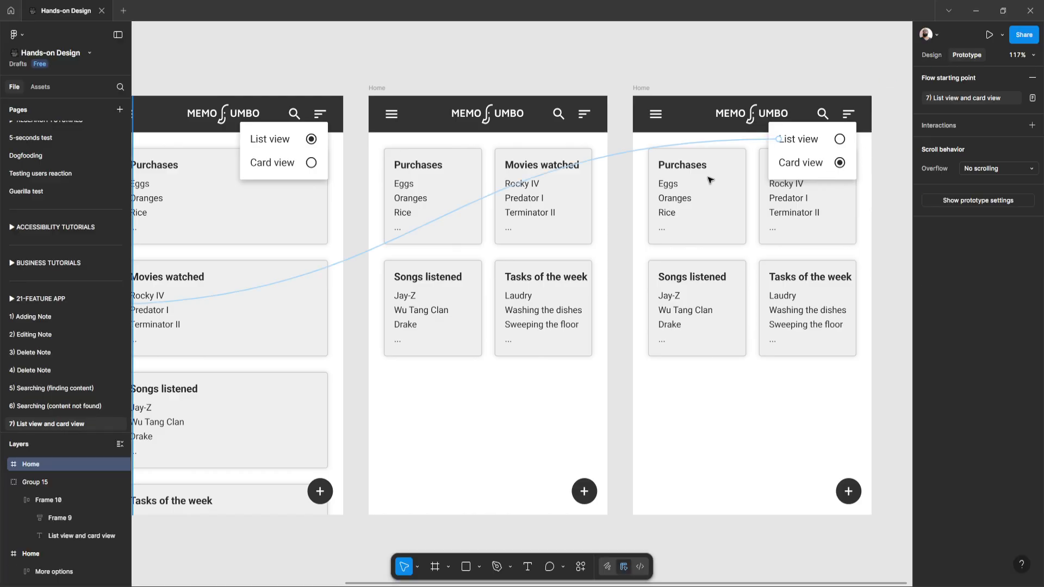
{"action": "key", "text": "ctrl+backslash"}
{"action": "scroll", "coordinate": [384, 211], "scroll_direction": "left", "scroll_amount": 7}
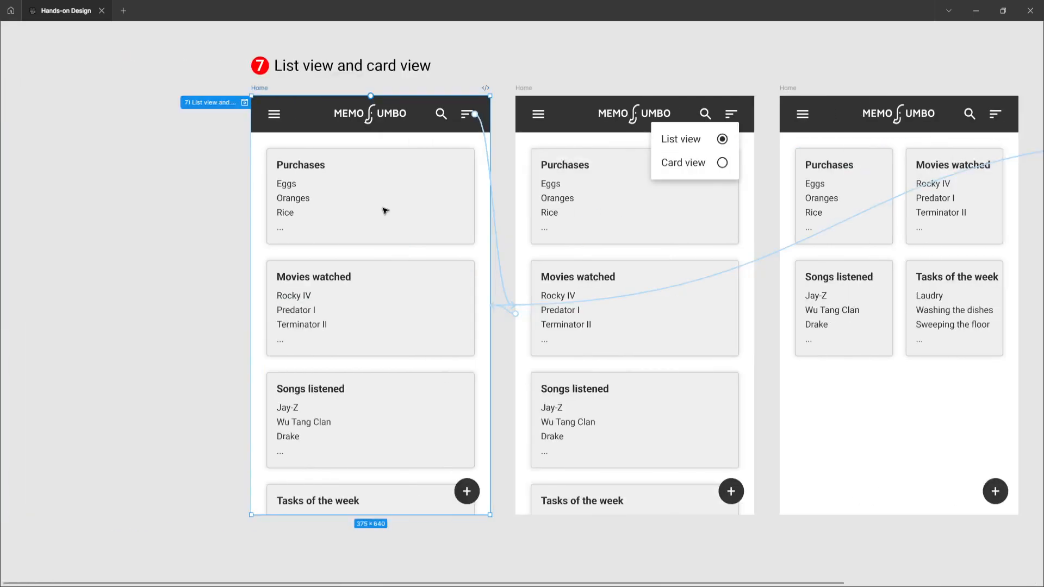
{"action": "scroll", "coordinate": [379, 202], "scroll_direction": "right", "scroll_amount": 1}
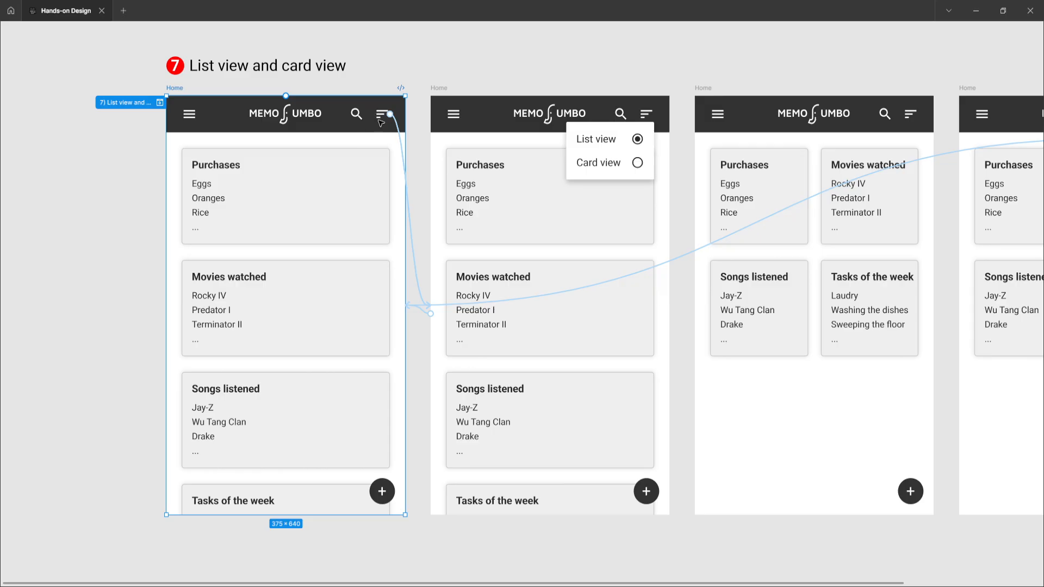
Step: Set the animation of the connection from the first to the second Home frame to Smart animate and update the interaction's state management
{"action": "left_click", "coordinate": [417, 265]}
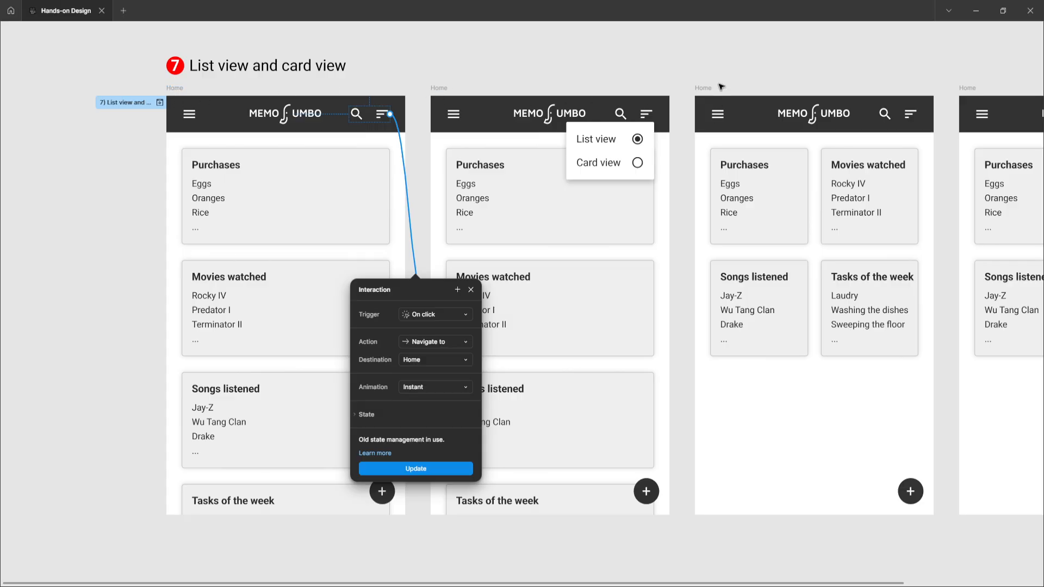
{"action": "left_click", "coordinate": [432, 389]}
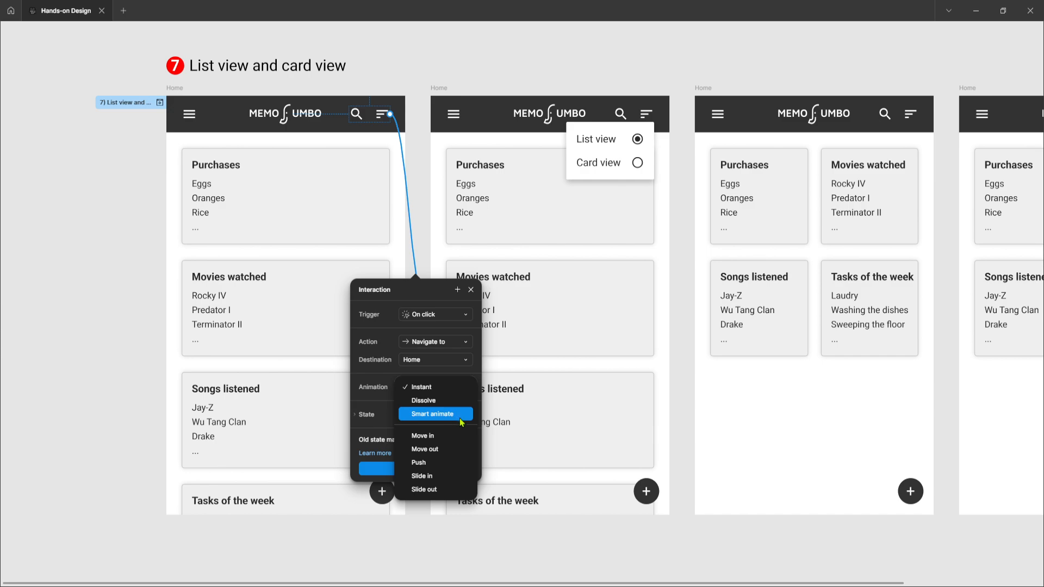
{"action": "left_click", "coordinate": [461, 422]}
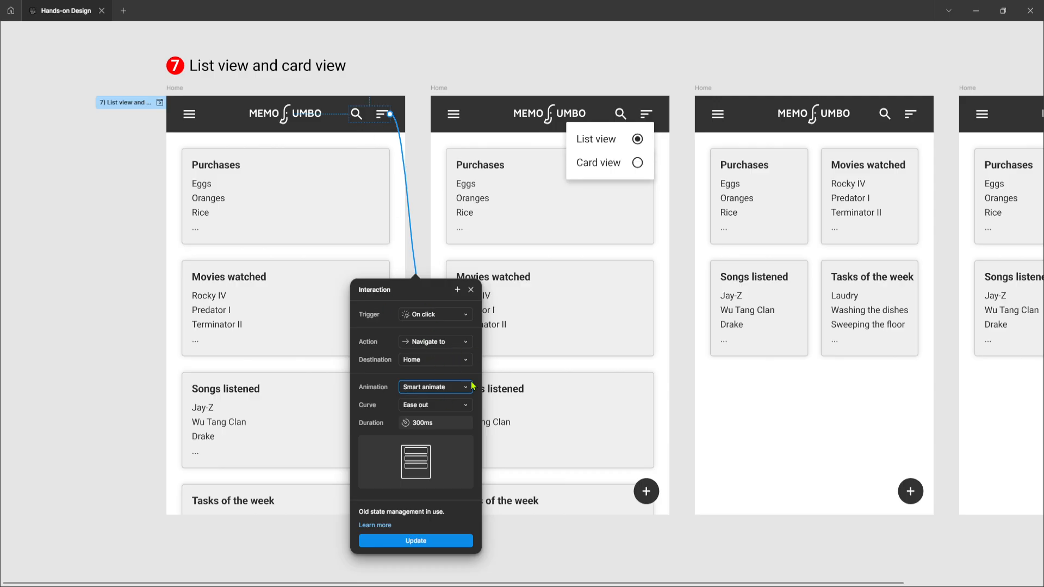
{"action": "left_click", "coordinate": [422, 542]}
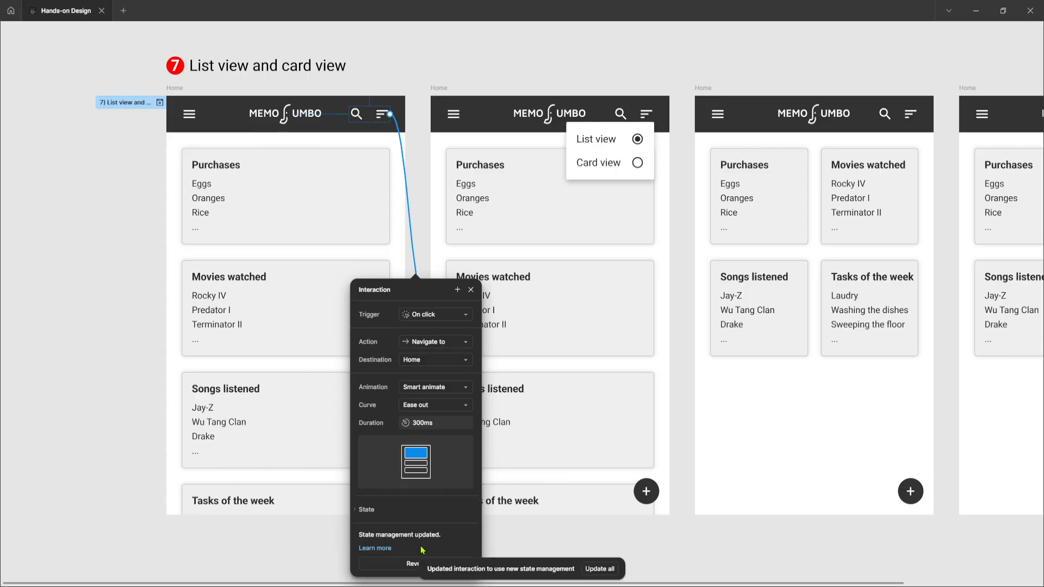
Step: Close the interaction settings and recheck the interaction linking the first Home frame's sort icon to the second Home frame
{"action": "left_click", "coordinate": [471, 289]}
{"action": "left_click", "coordinate": [411, 239]}
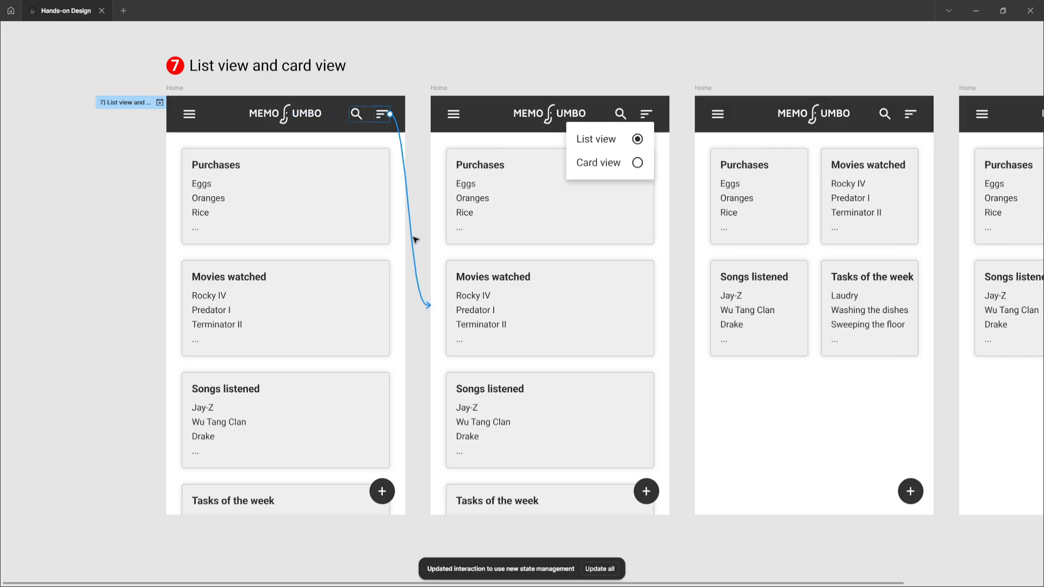
{"action": "left_click", "coordinate": [171, 88]}
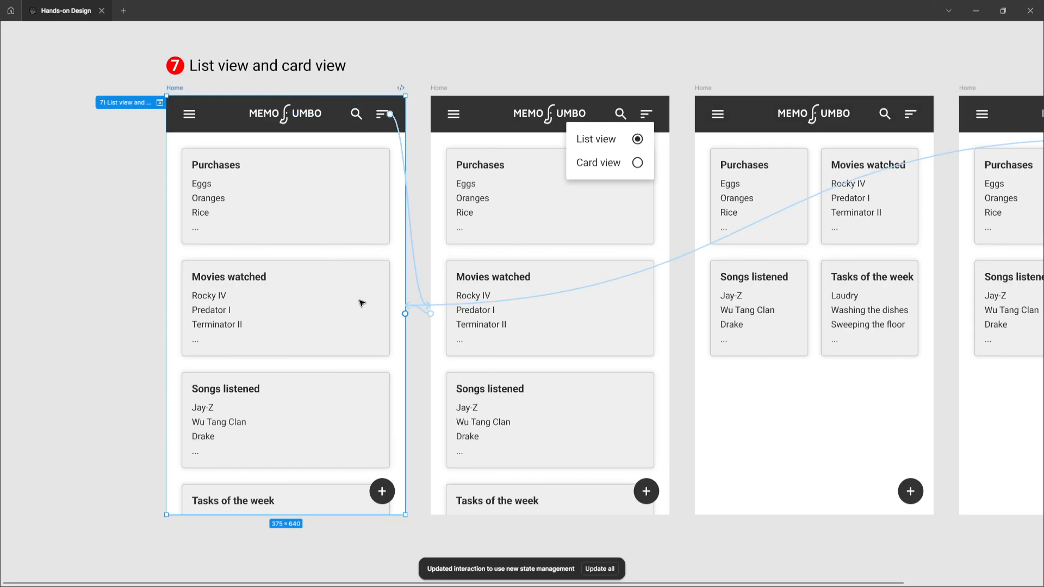
Step: Set the animation of the second Home frame's connection back to the first Home frame to Smart animate
{"action": "left_click", "coordinate": [436, 89]}
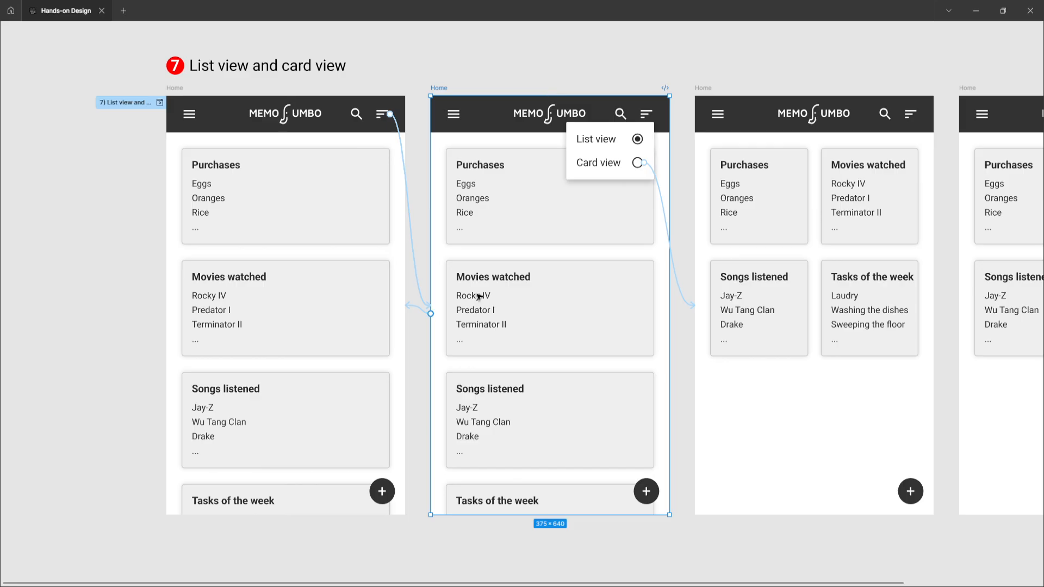
{"action": "left_click", "coordinate": [419, 310]}
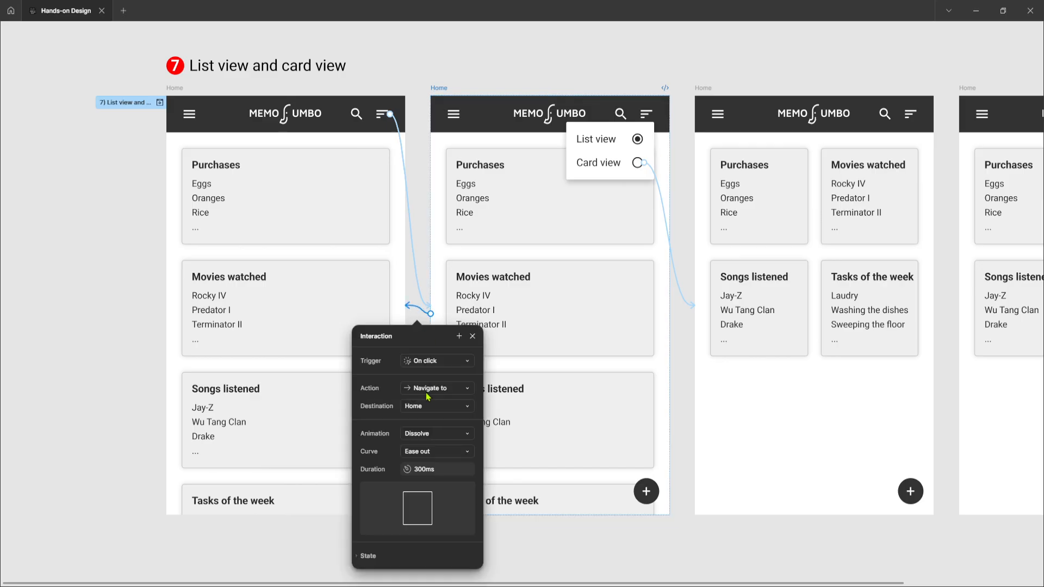
{"action": "left_click", "coordinate": [420, 434]}
{"action": "left_click", "coordinate": [429, 444]}
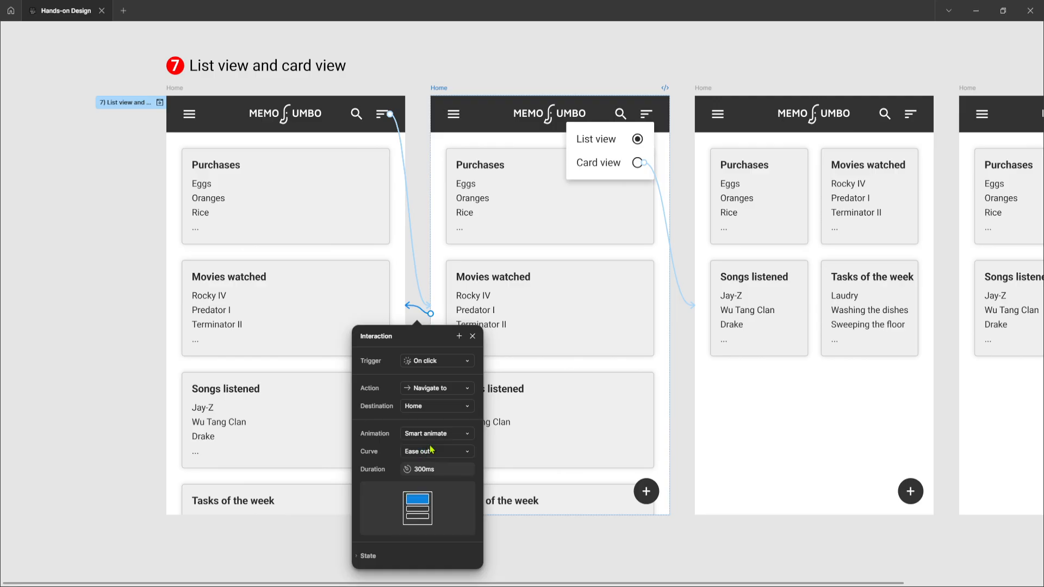
{"action": "left_click", "coordinate": [472, 337]}
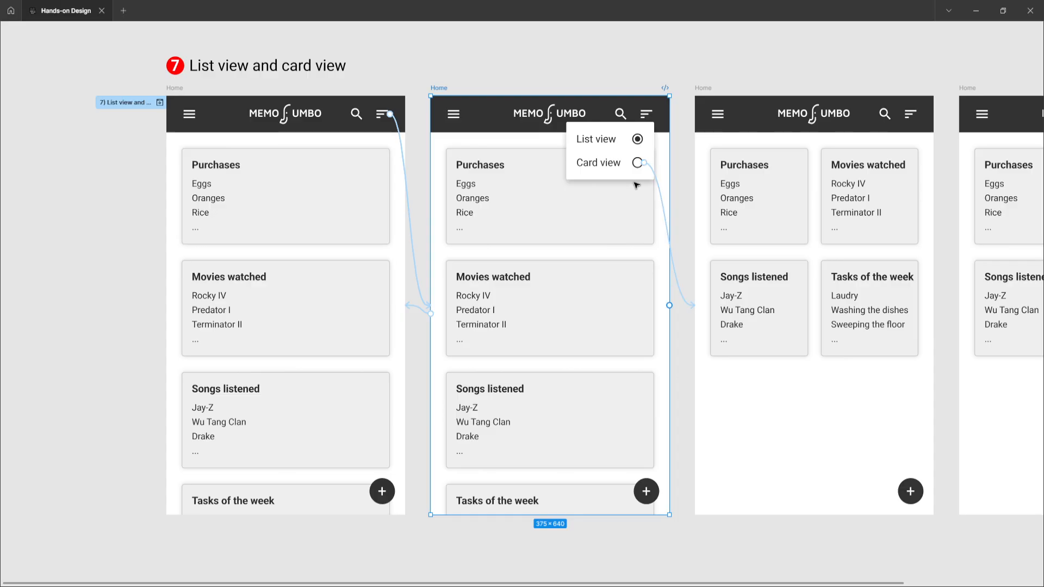
Step: Inspect the interaction settings of the connection from the second Home frame's Card view option to the third Home frame
{"action": "left_click", "coordinate": [600, 167]}
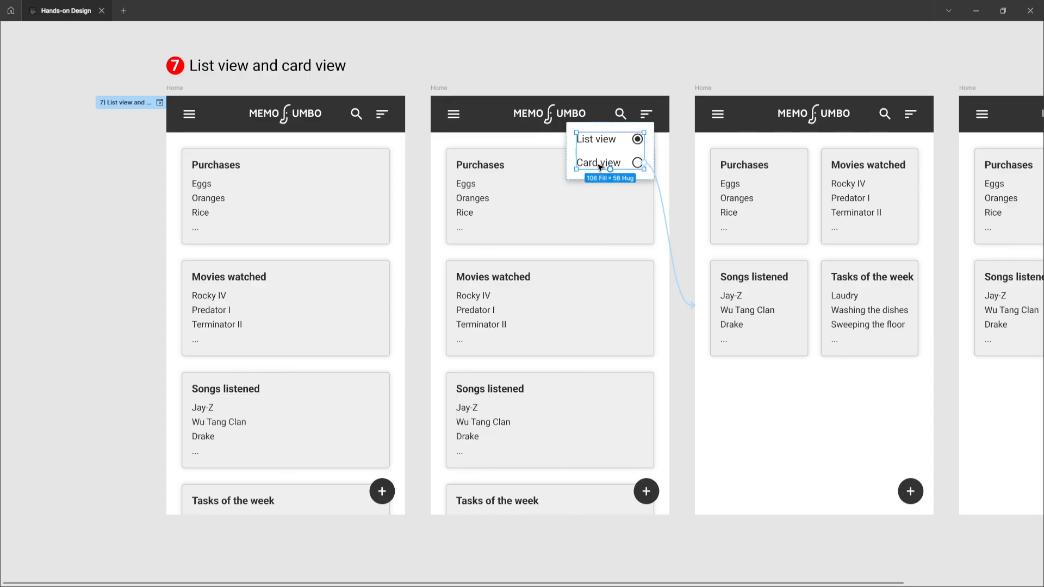
{"action": "left_click", "coordinate": [591, 165]}
{"action": "left_click", "coordinate": [680, 287]}
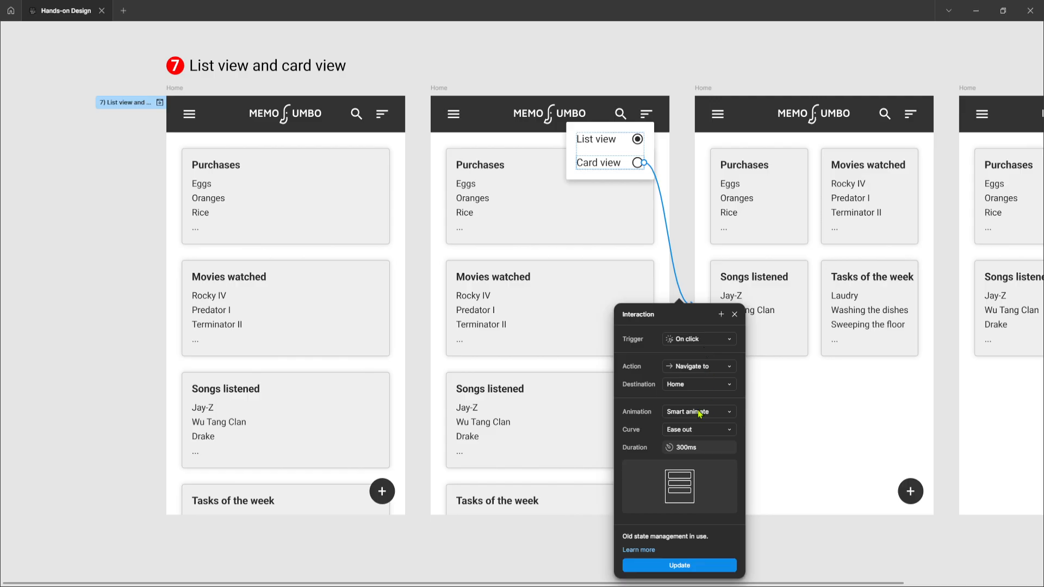
{"action": "left_click", "coordinate": [822, 531]}
{"action": "scroll", "coordinate": [684, 260], "scroll_direction": "right", "scroll_amount": 4}
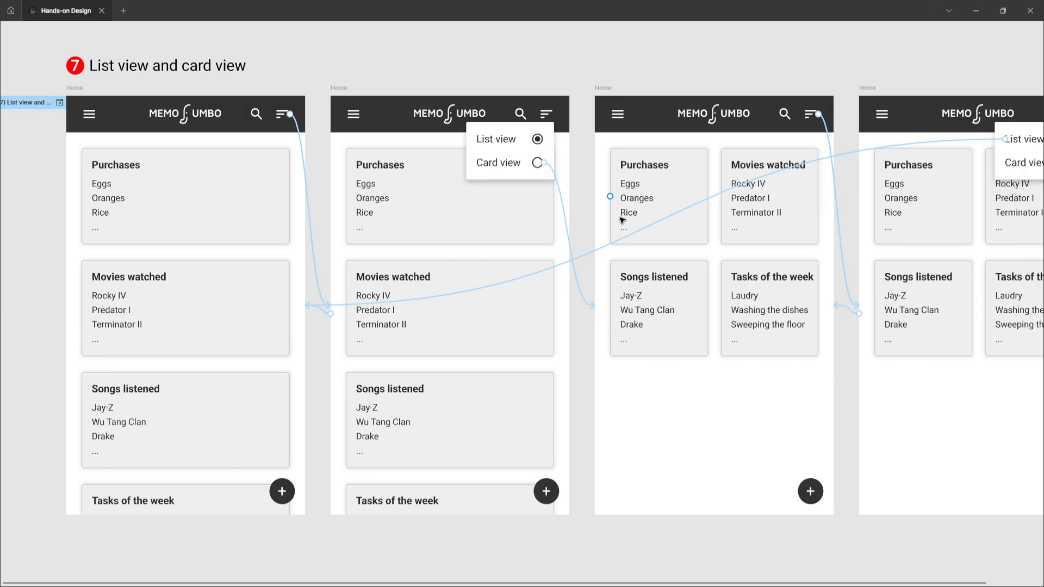
{"action": "left_click", "coordinate": [571, 240]}
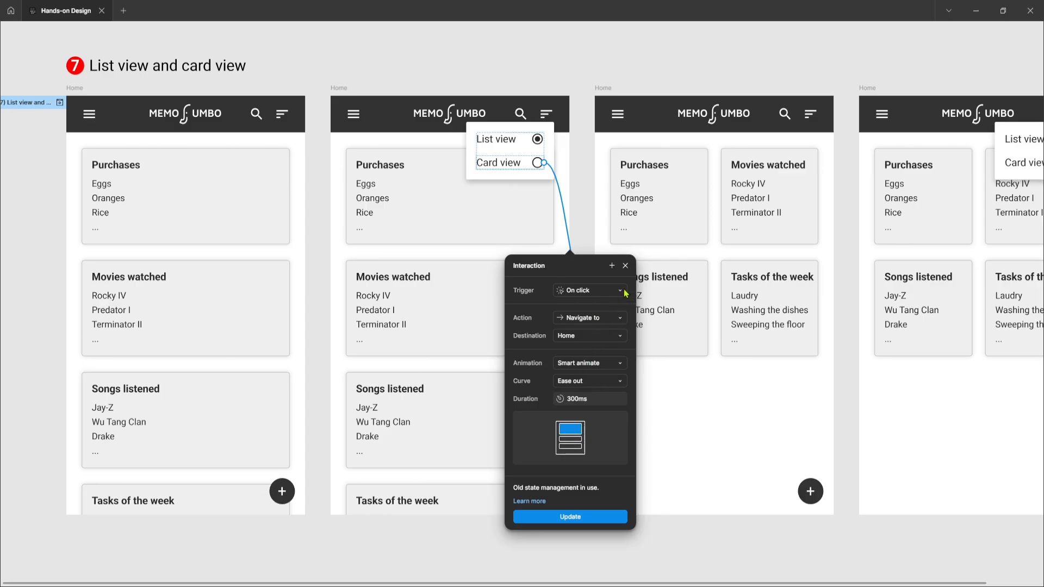
{"action": "left_click", "coordinate": [625, 265]}
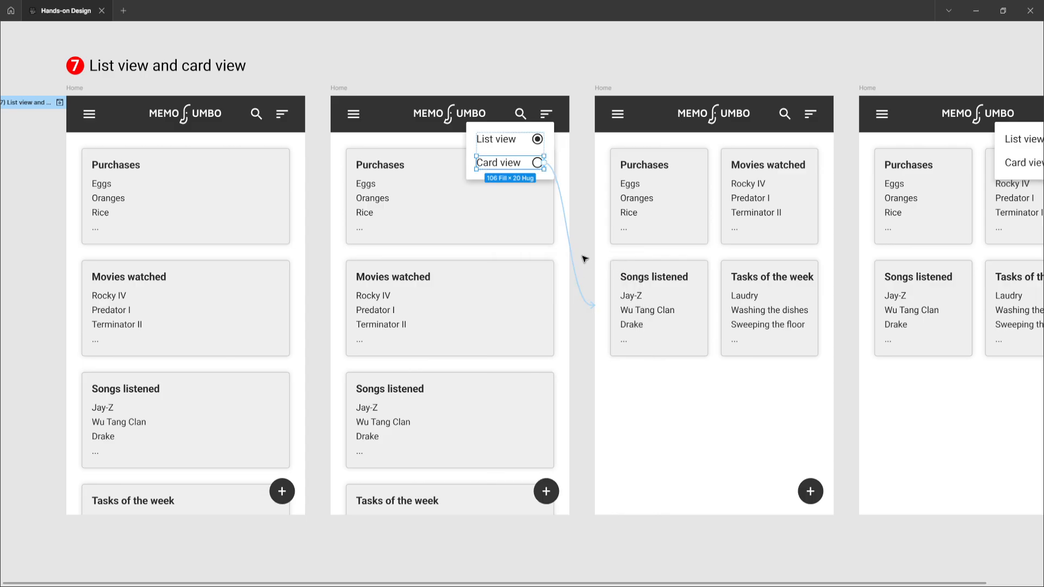
Step: Set the animation of the connection from the third Home frame's sort icon to the fourth Home frame to Smart animate
{"action": "left_click", "coordinate": [603, 88]}
{"action": "scroll", "coordinate": [598, 91], "scroll_direction": "right", "scroll_amount": 3}
{"action": "scroll", "coordinate": [599, 91], "scroll_direction": "right", "scroll_amount": 2}
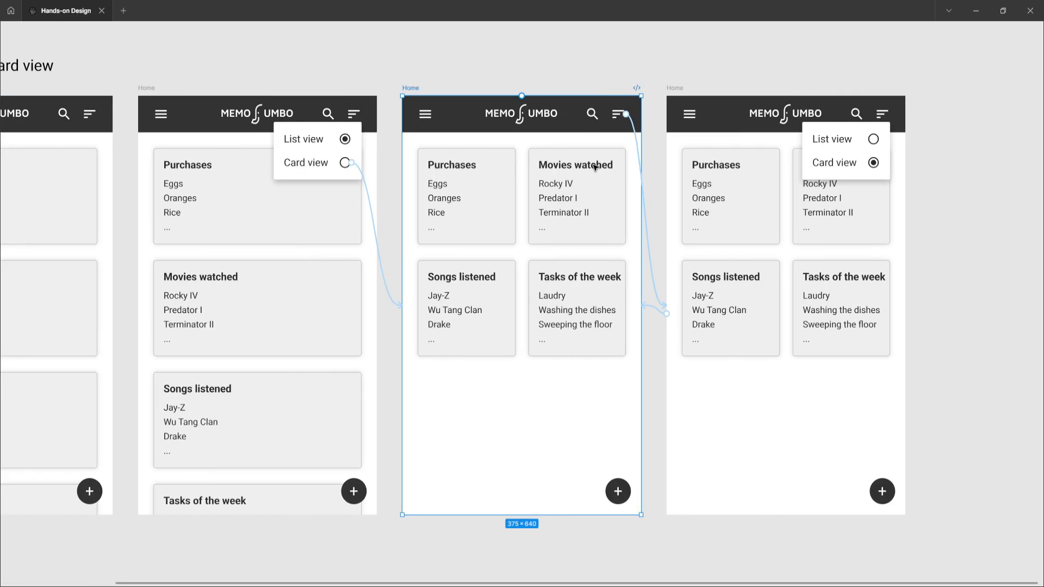
{"action": "left_click", "coordinate": [654, 258]}
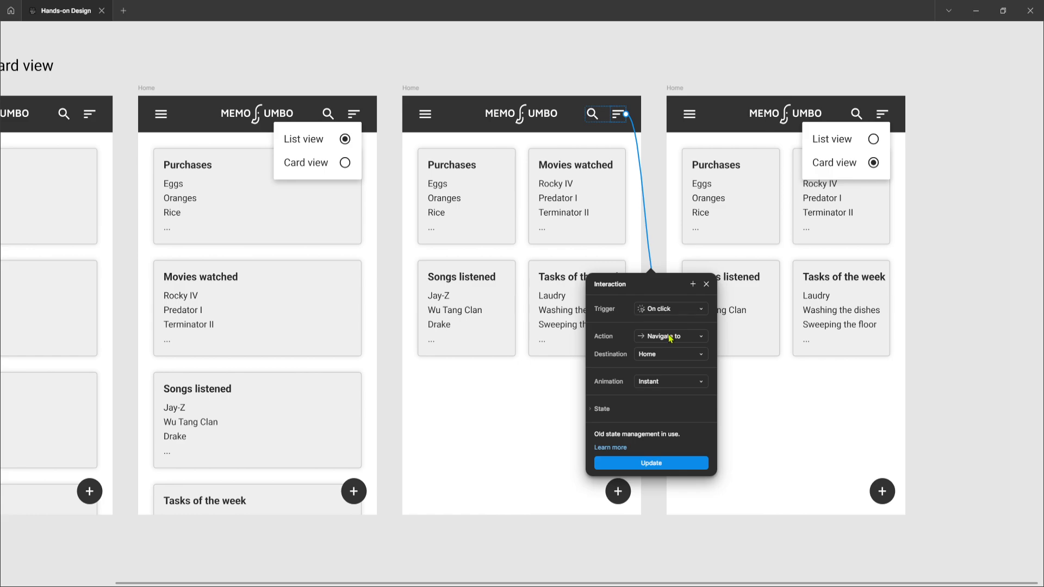
{"action": "left_click", "coordinate": [653, 387]}
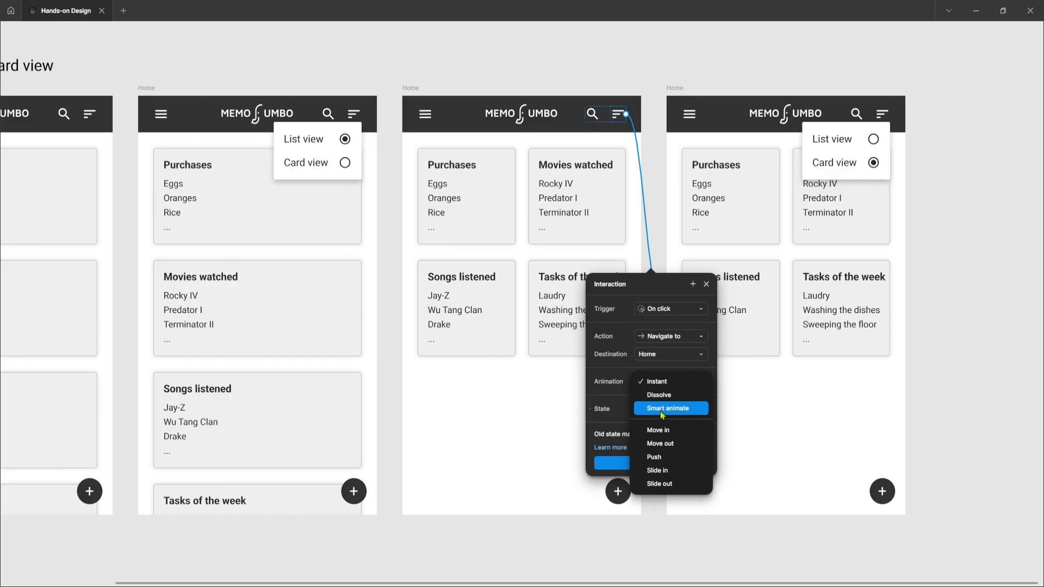
{"action": "left_click", "coordinate": [660, 410]}
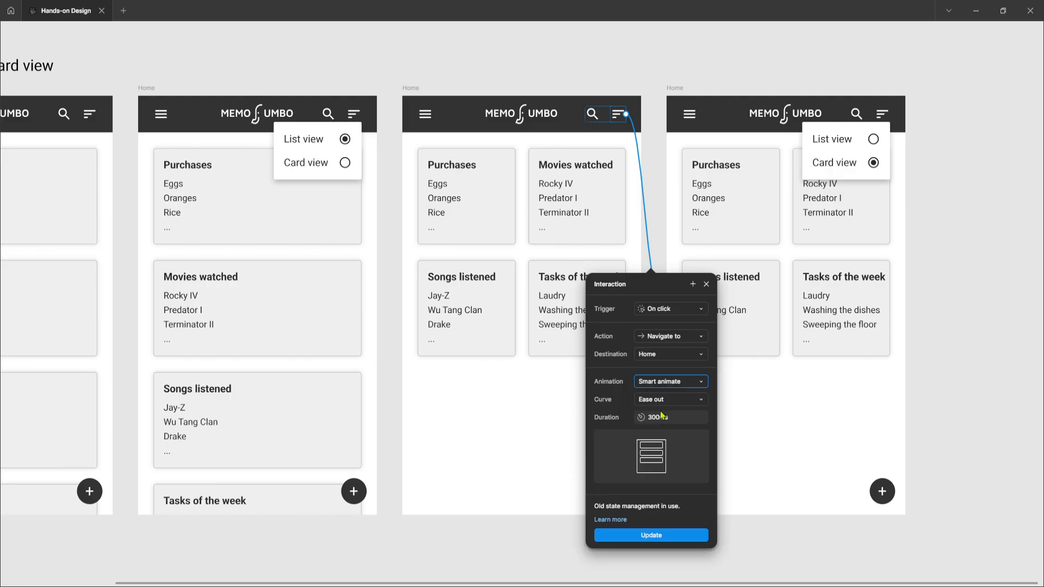
{"action": "left_click", "coordinate": [708, 286]}
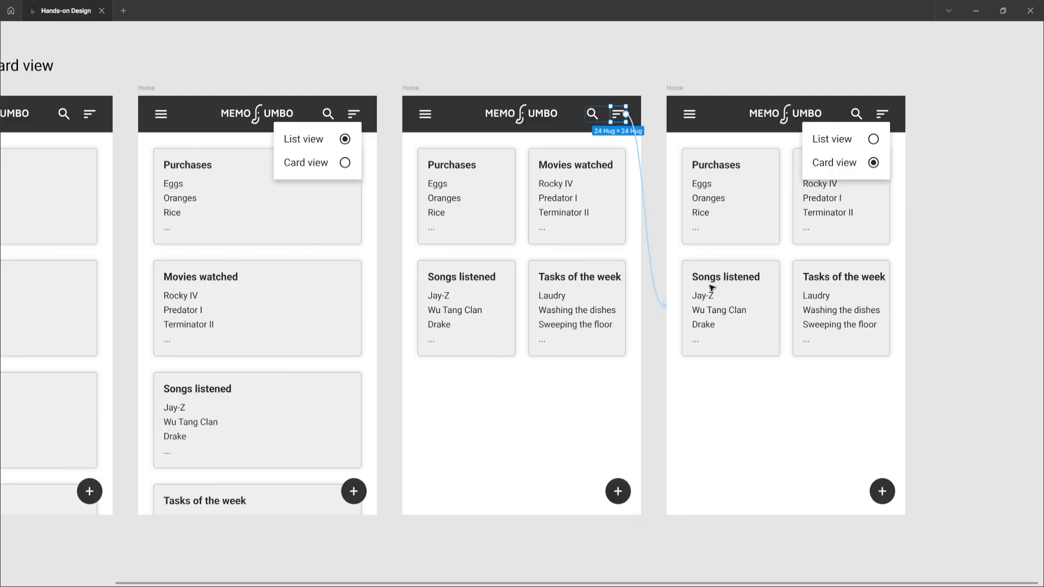
{"action": "left_click", "coordinate": [649, 247]}
{"action": "left_click", "coordinate": [499, 419]}
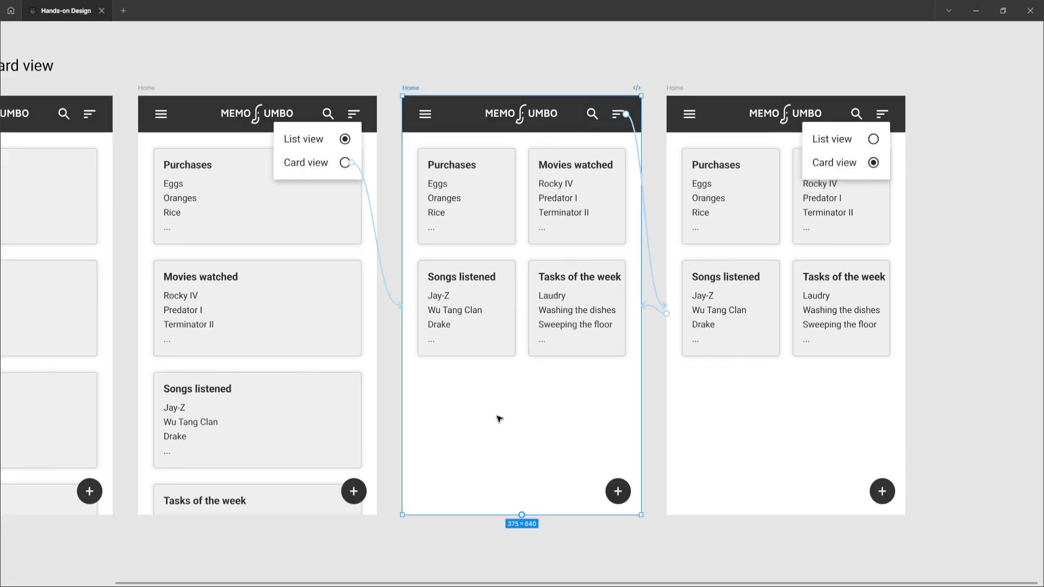
Step: Set the animation of the fourth Home frame's connection back to the third Home frame to Smart animate
{"action": "left_click", "coordinate": [679, 88]}
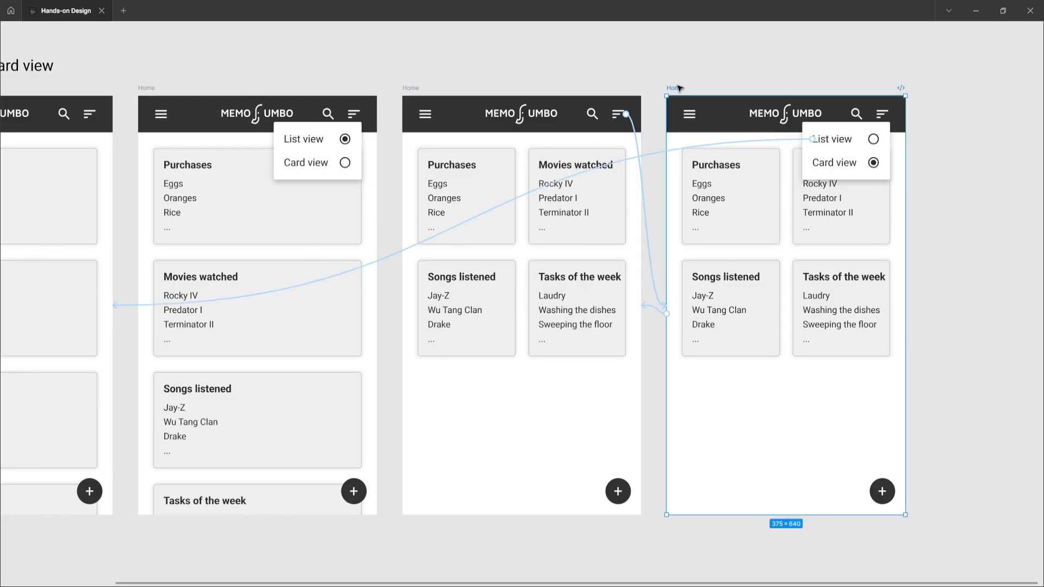
{"action": "scroll", "coordinate": [641, 205], "scroll_direction": "right", "scroll_amount": 3}
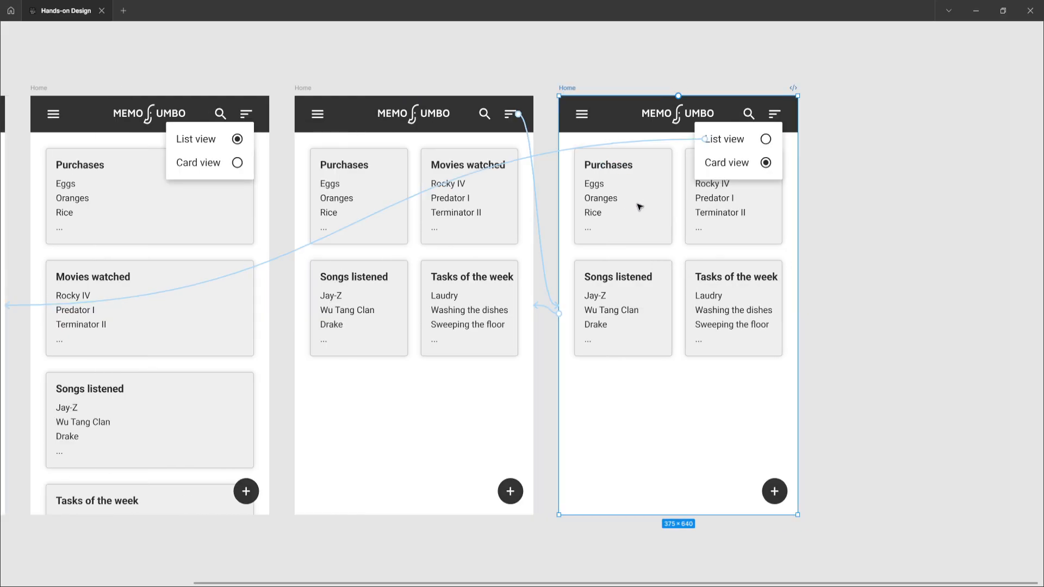
{"action": "left_click", "coordinate": [548, 311]}
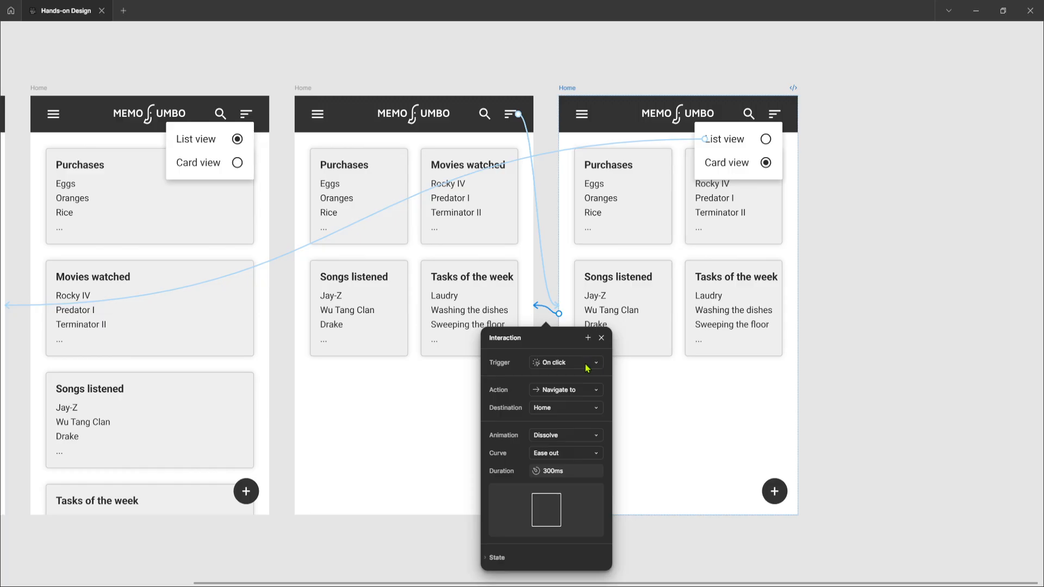
{"action": "left_click", "coordinate": [577, 438]}
{"action": "left_click", "coordinate": [578, 447]}
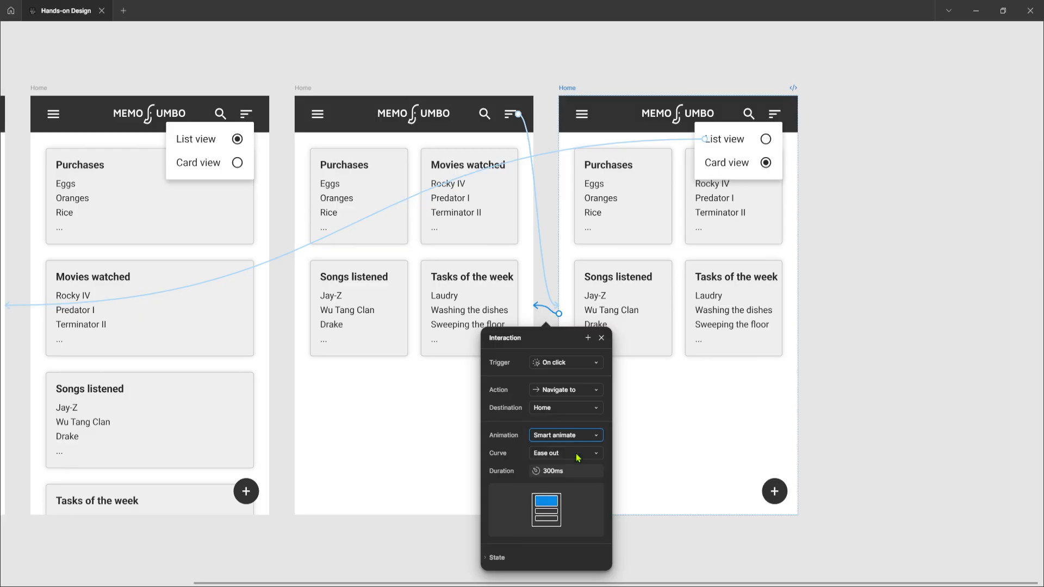
{"action": "left_click", "coordinate": [601, 337]}
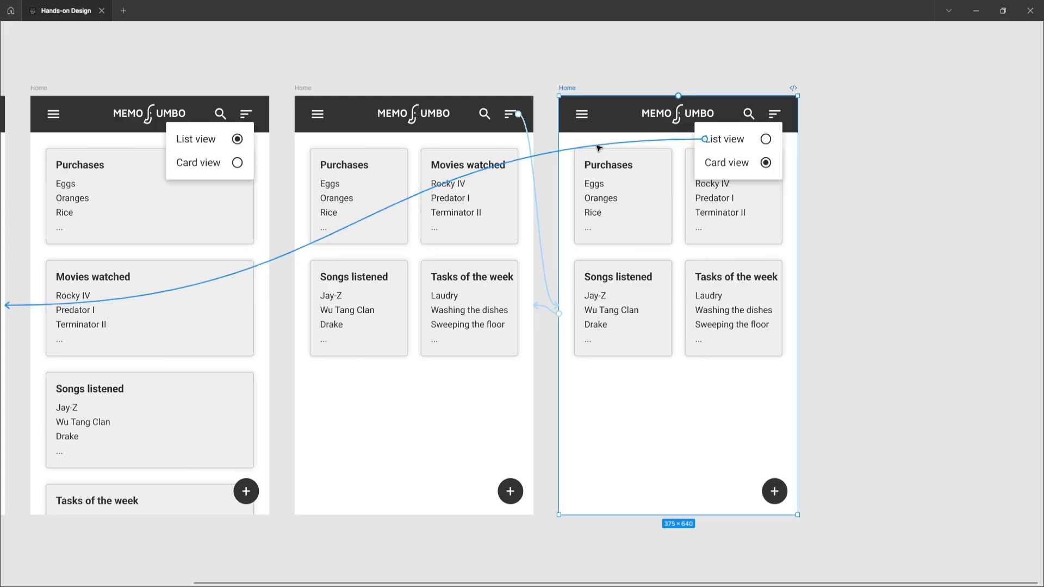
Step: Inspect the interaction settings and destination of the connection from the fourth Home frame's List view option
{"action": "left_click", "coordinate": [562, 152]}
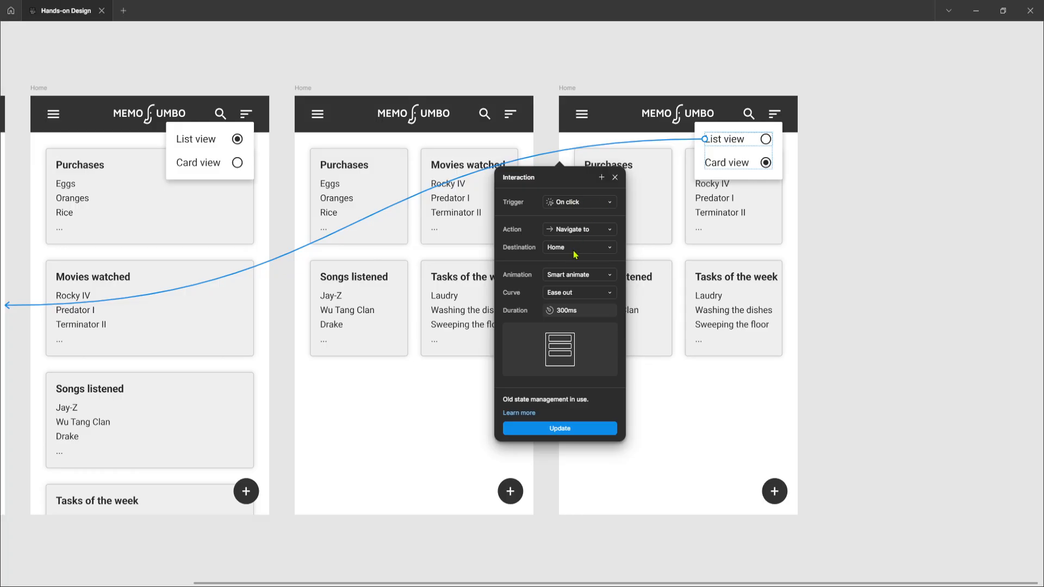
{"action": "scroll", "coordinate": [459, 278], "scroll_direction": "down", "scroll_amount": 3}
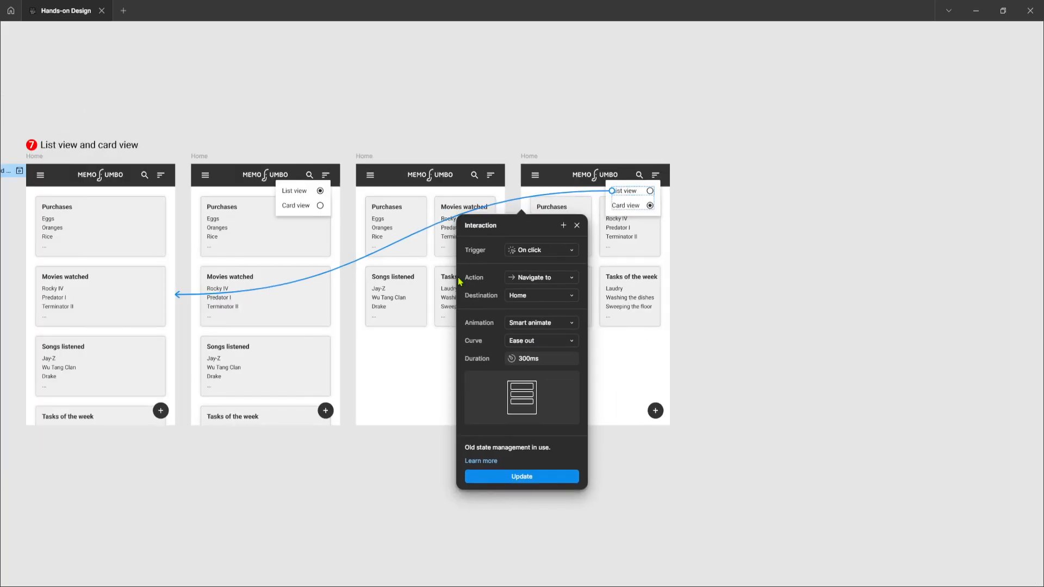
{"action": "scroll", "coordinate": [459, 279], "scroll_direction": "left", "scroll_amount": 3}
{"action": "left_click", "coordinate": [624, 192]}
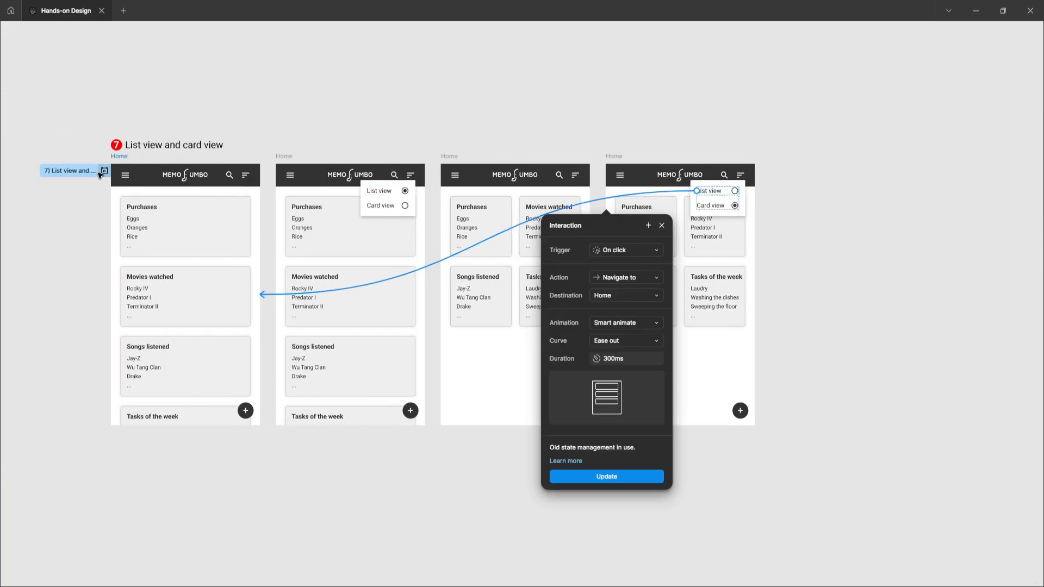
{"action": "left_click", "coordinate": [99, 239]}
Step: Preview the prototype flow from the first Home frame and switch the notes to Card view
{"action": "scroll", "coordinate": [100, 239], "scroll_direction": "left", "scroll_amount": 4}
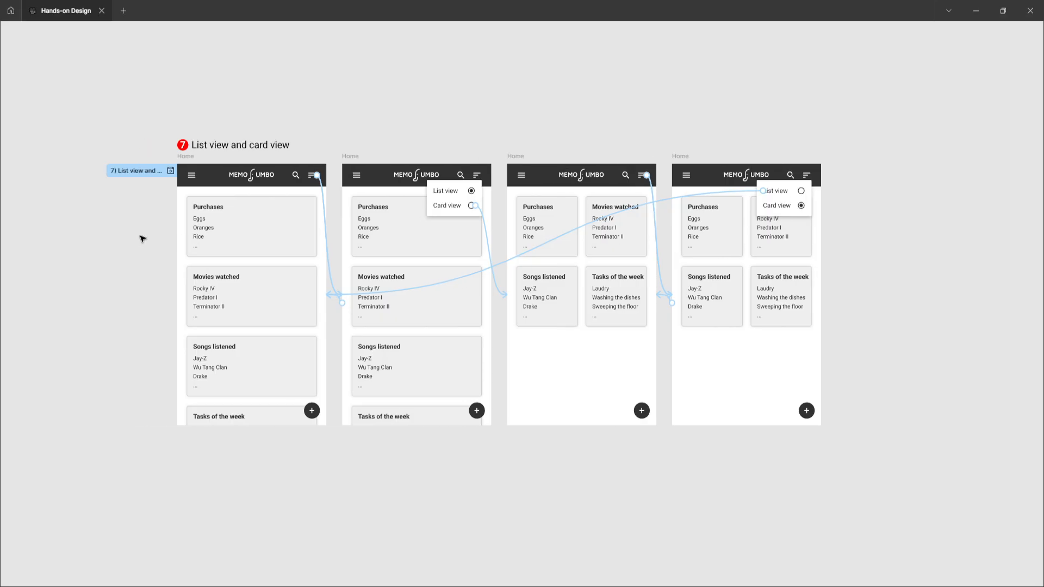
{"action": "scroll", "coordinate": [239, 206], "scroll_direction": "up", "scroll_amount": 2}
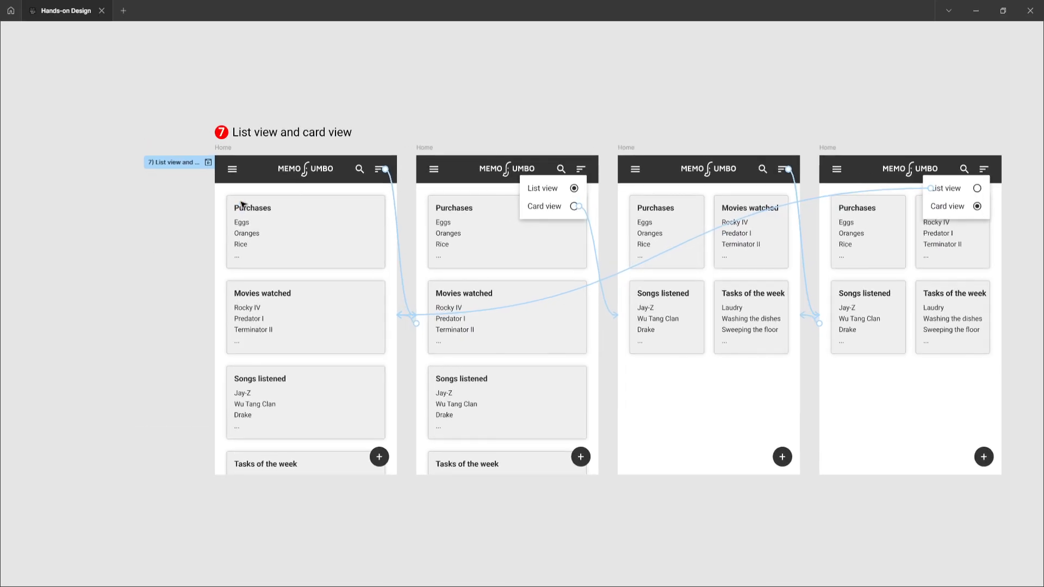
{"action": "scroll", "coordinate": [243, 204], "scroll_direction": "right", "scroll_amount": 2}
{"action": "scroll", "coordinate": [245, 203], "scroll_direction": "right", "scroll_amount": 2}
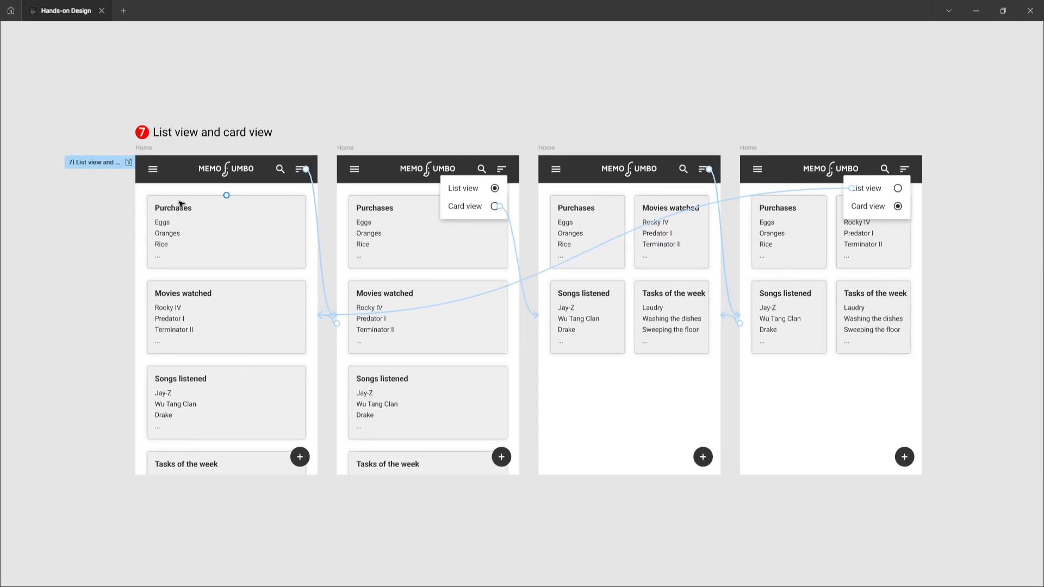
{"action": "left_click", "coordinate": [129, 162]}
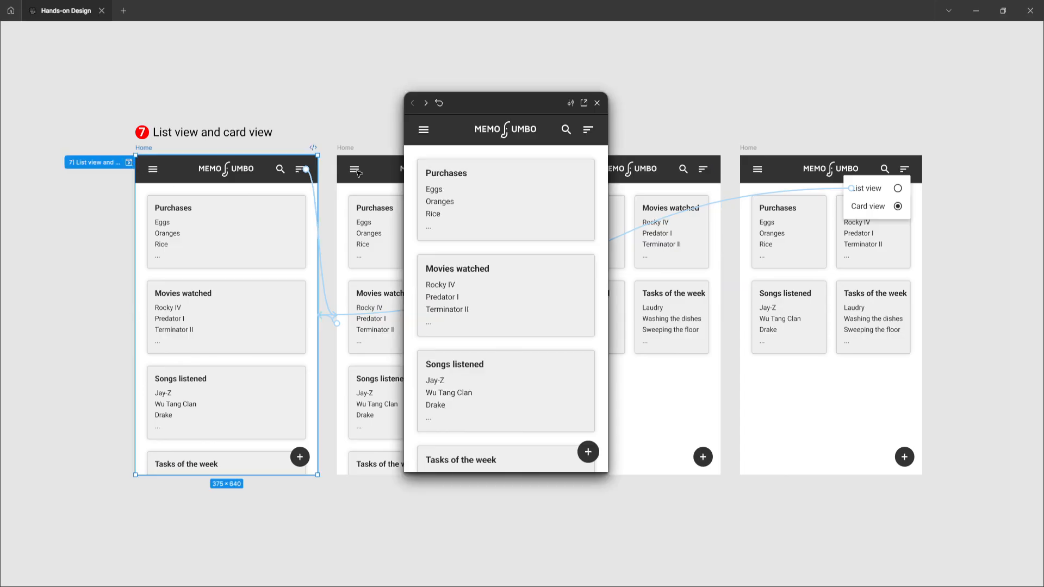
{"action": "left_click", "coordinate": [591, 130]}
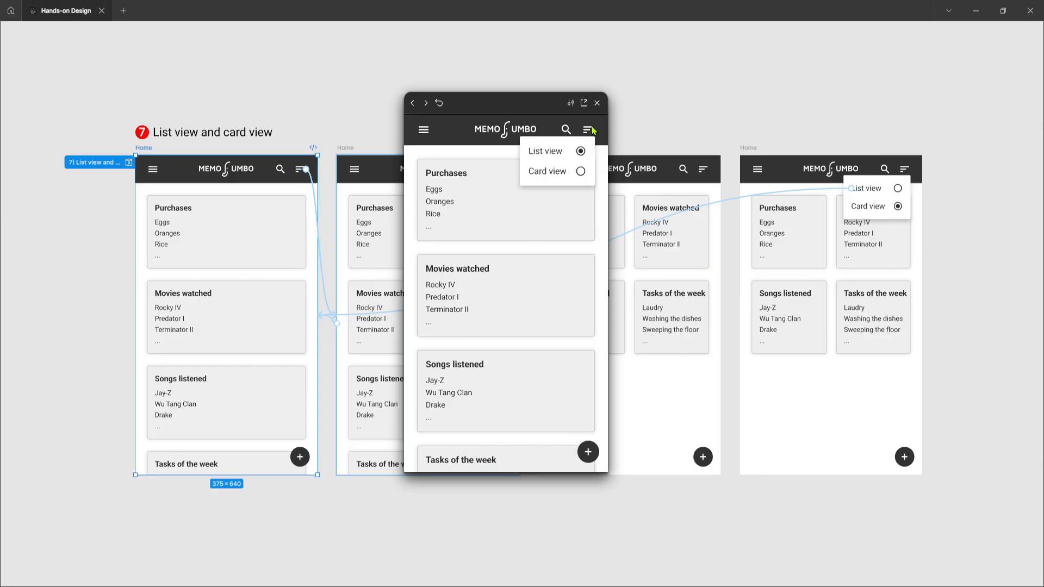
{"action": "left_click", "coordinate": [580, 172]}
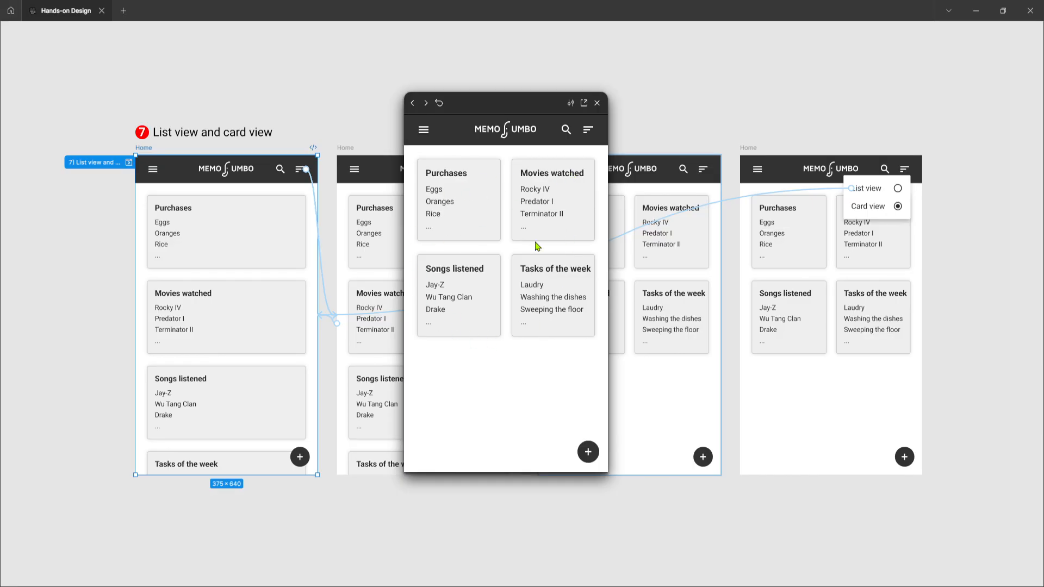
Step: Reposition the preview, switch the notes back to List view and reopen the view options
{"action": "left_click_drag", "start_coordinate": [526, 110], "coordinate": [513, 112]}
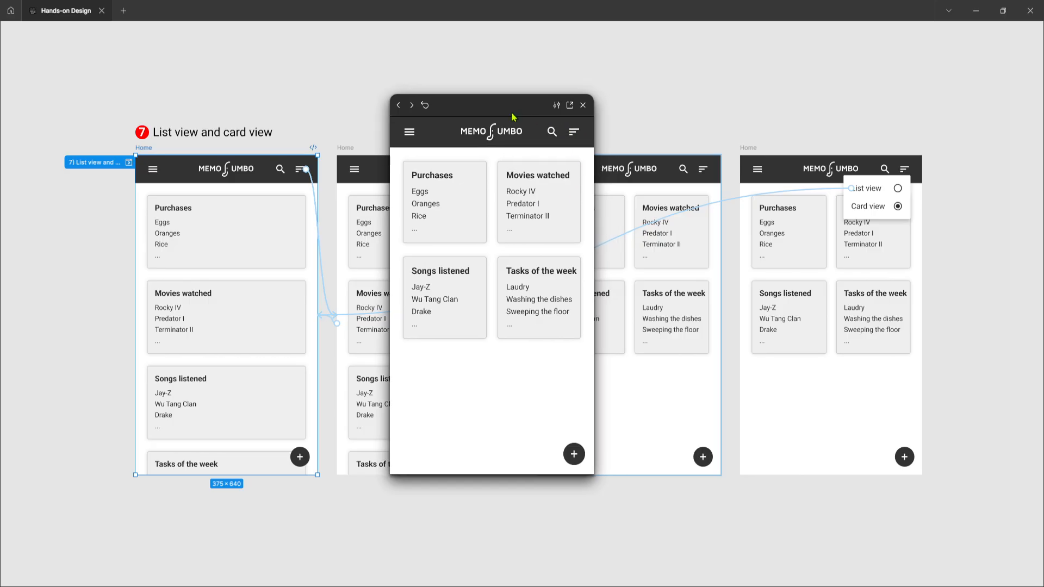
{"action": "left_click", "coordinate": [575, 133]}
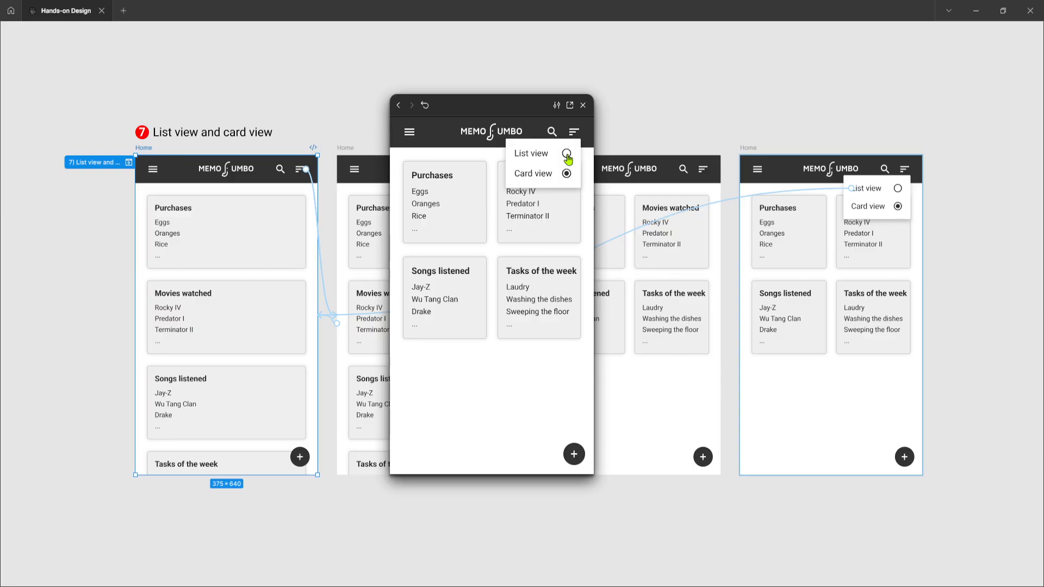
{"action": "left_click", "coordinate": [566, 154]}
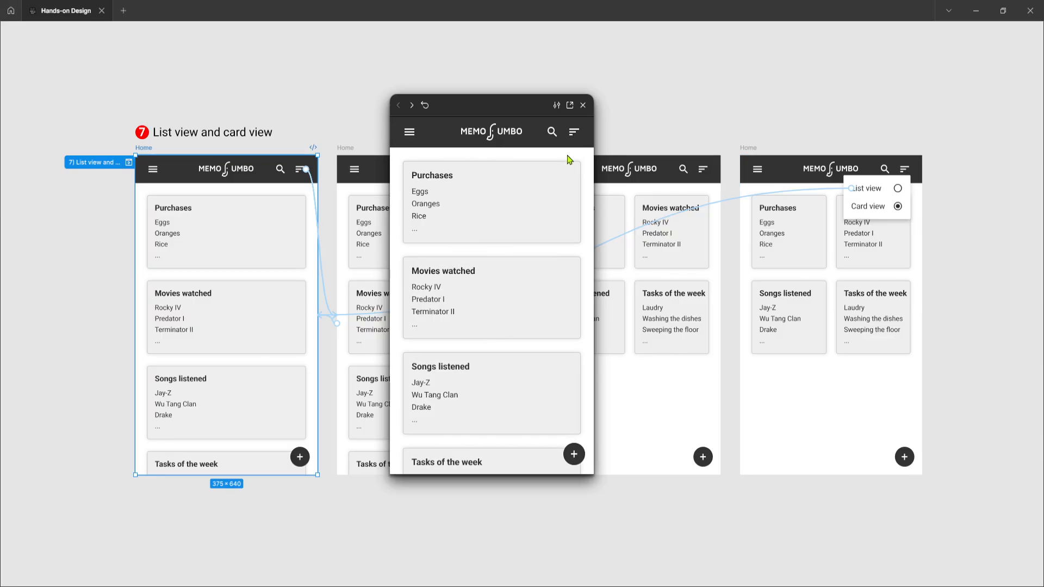
{"action": "left_click", "coordinate": [574, 132]}
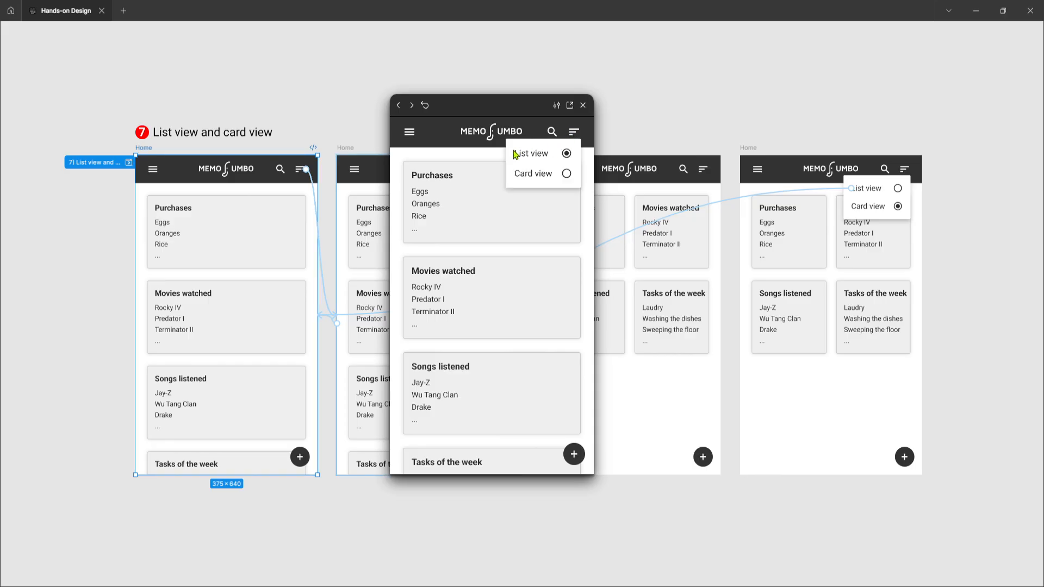